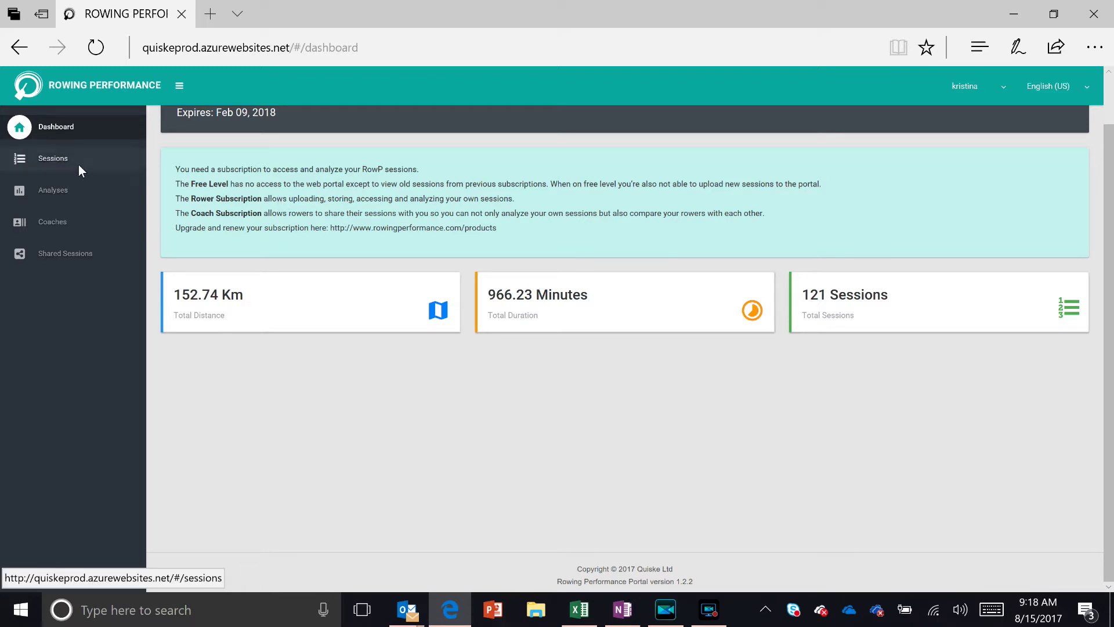
Step: Open the list of recorded sessions and browse the entries on page 4
left_click(26, 159)
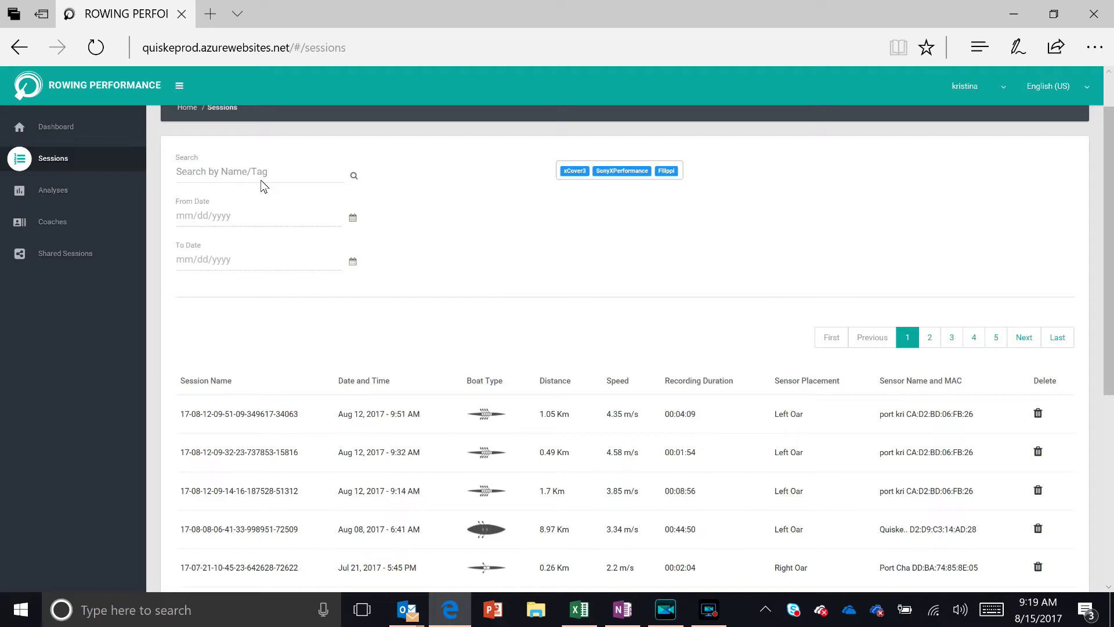
left_click(952, 339)
left_click(976, 339)
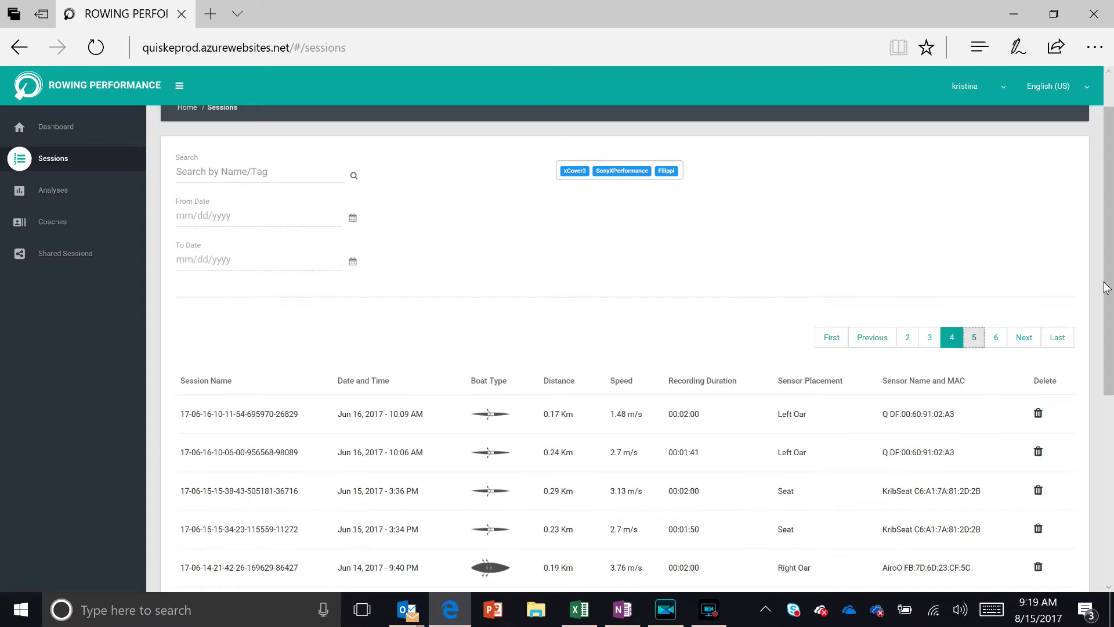
left_click_drag(1106, 287, 1086, 429)
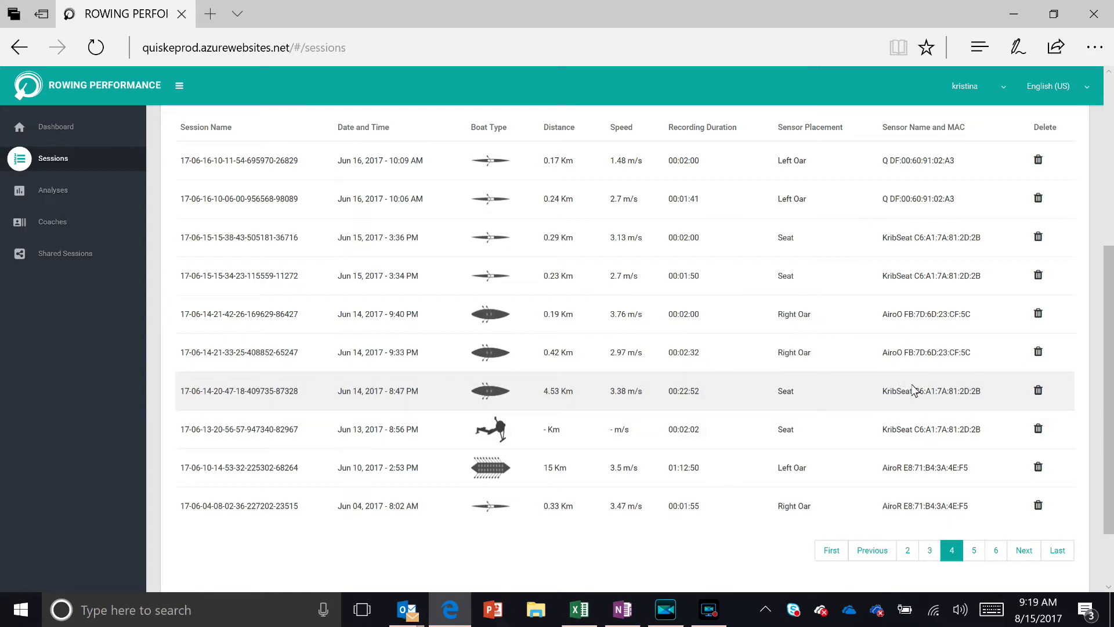
left_click_drag(1109, 379, 1108, 210)
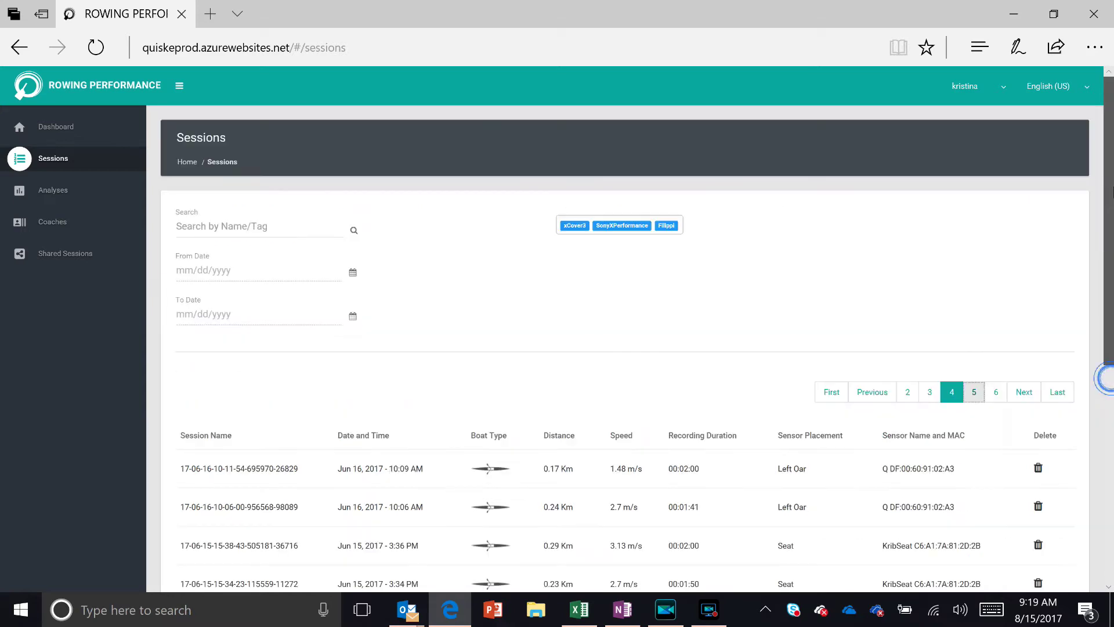
Step: Return to the first page of the sessions list and open the session recorded Aug 12, 2017 at 9:51 AM
left_click(831, 398)
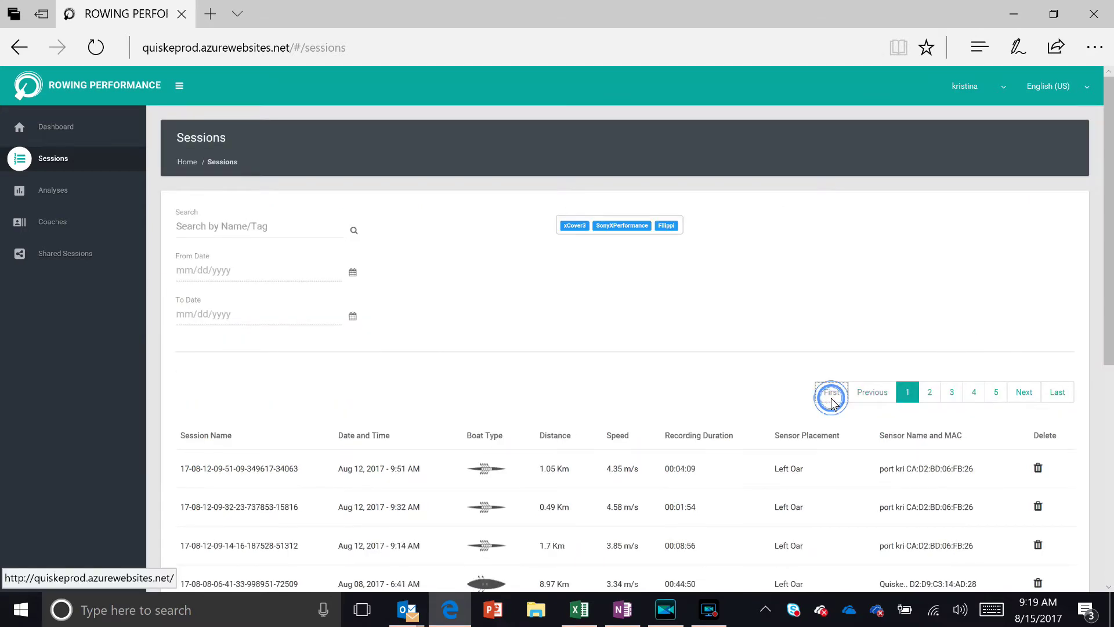
scroll(1101, 356, "down", 2)
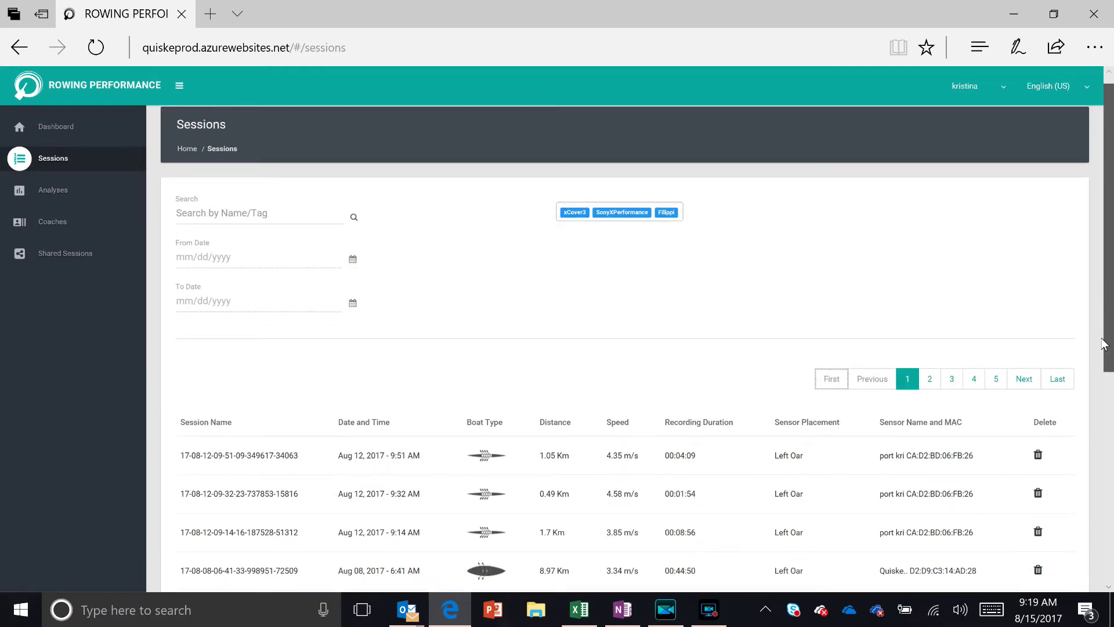
scroll(1101, 357, "down", 1)
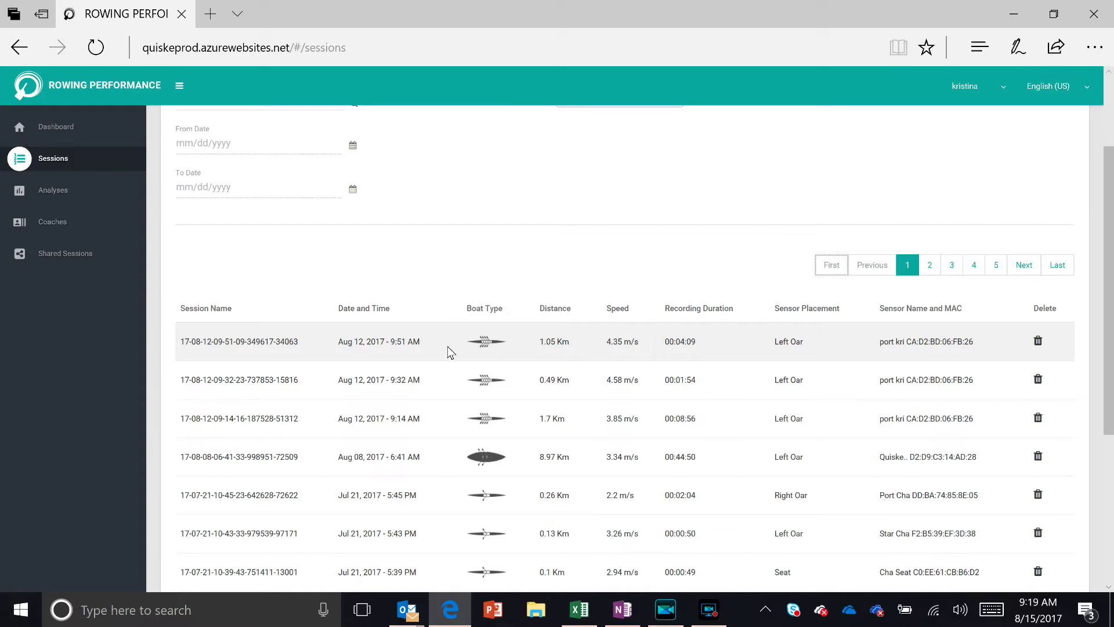
left_click(681, 342)
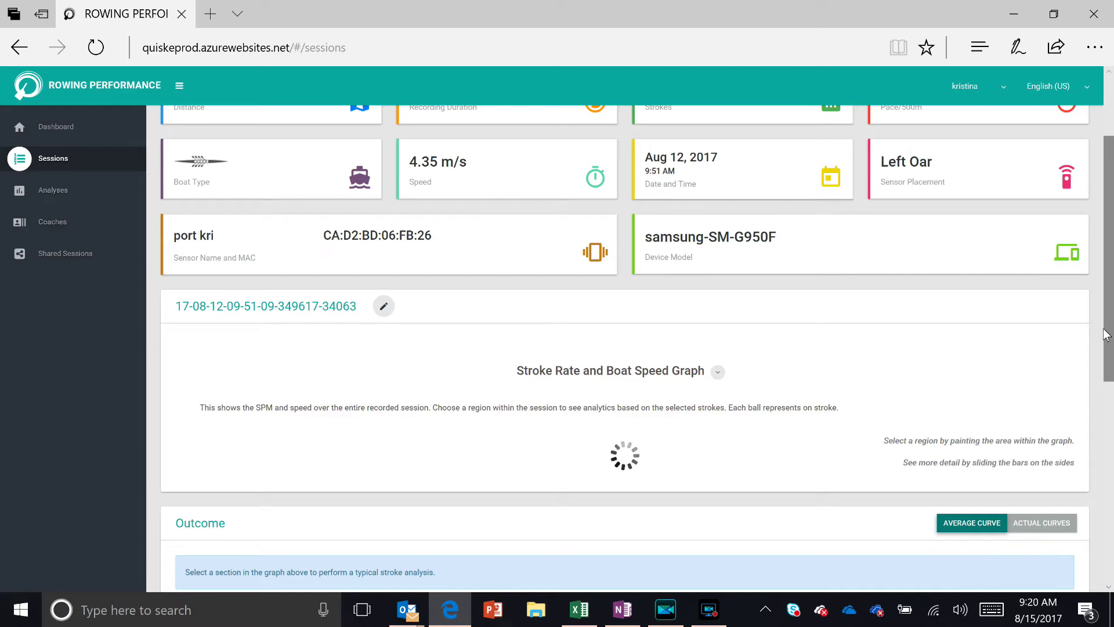
Step: Look through the session details, including the summary figures, stroke rate and boat speed graph, tags, export section and map
scroll(1105, 336, "down", 8)
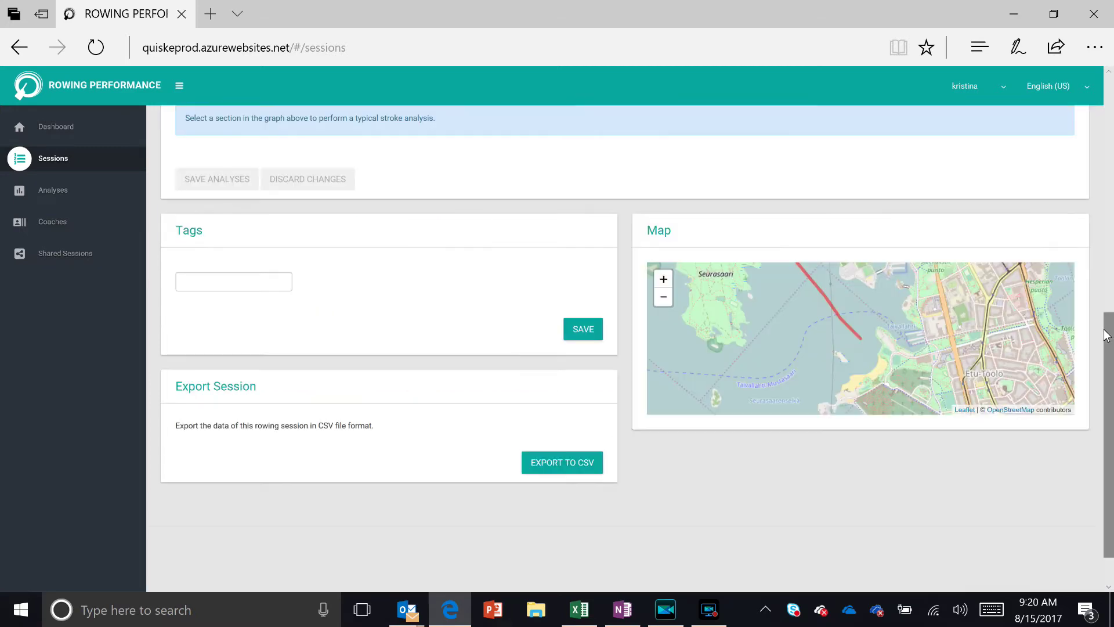
scroll(1113, 336, "up", 4)
scroll(1113, 336, "down", 2)
scroll(1113, 336, "up", 8)
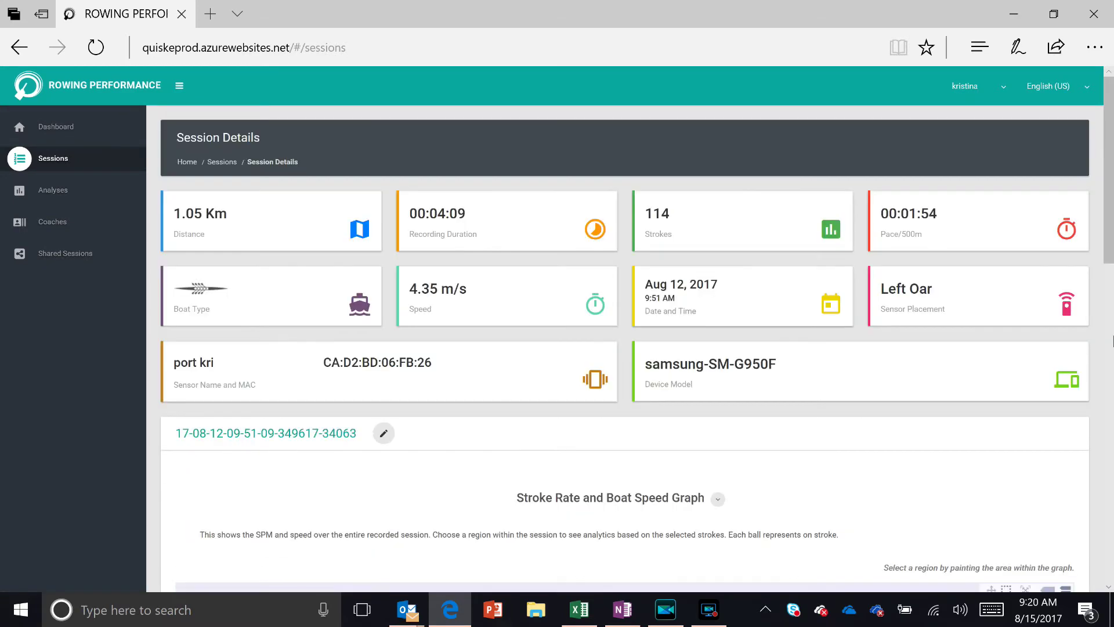
scroll(1113, 335, "down", 8)
scroll(1113, 335, "up", 8)
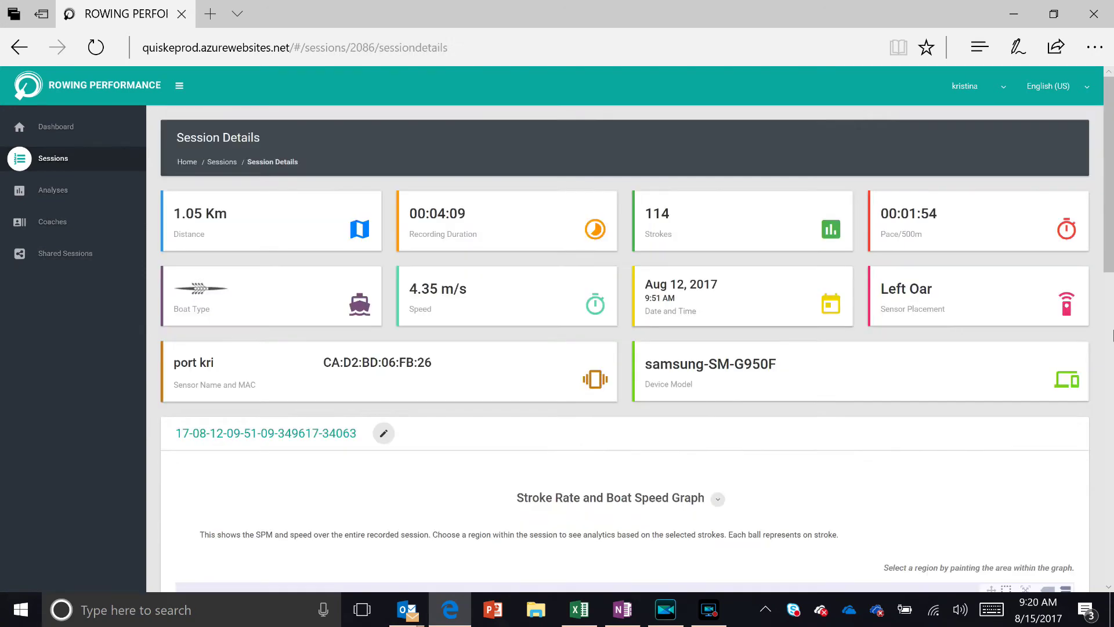
scroll(1112, 335, "down", 5)
scroll(974, 312, "down", 2)
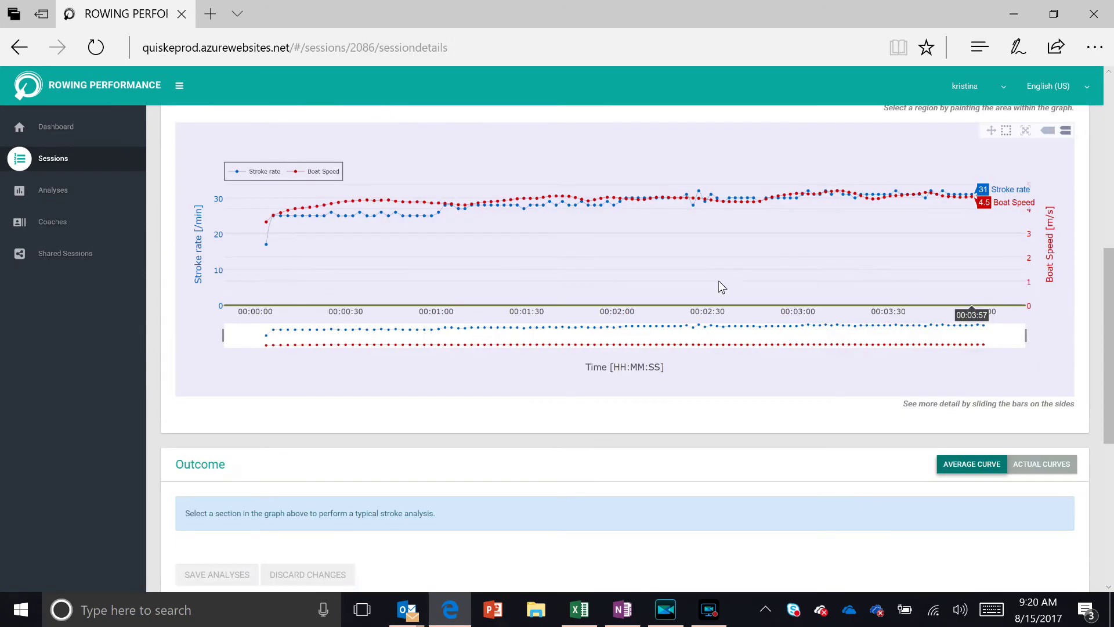
scroll(1107, 265, "up", 7)
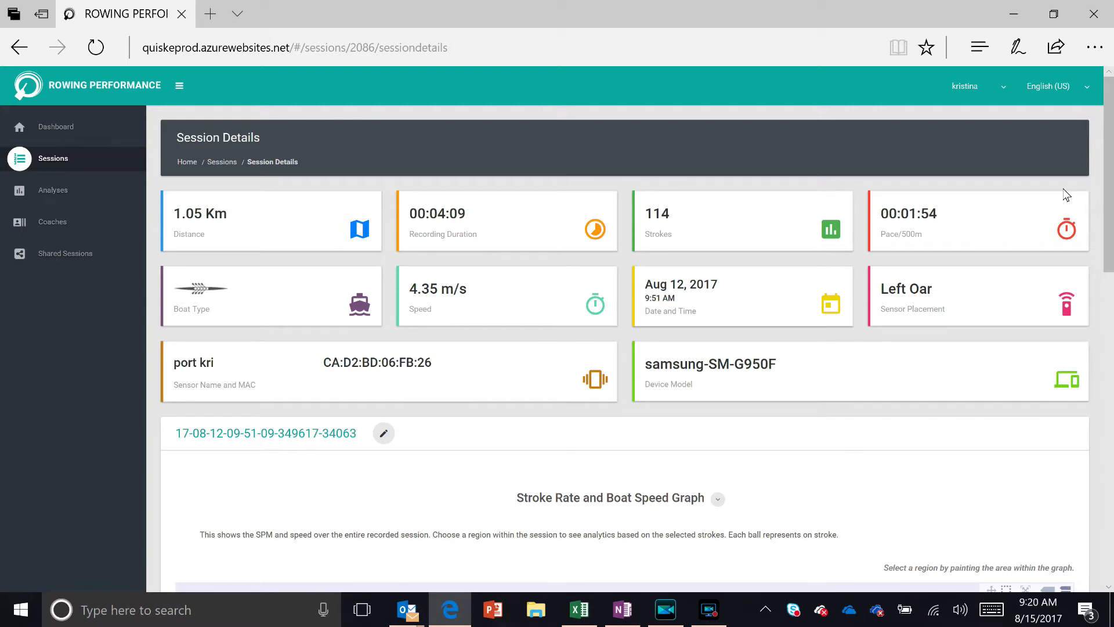
left_click(384, 433)
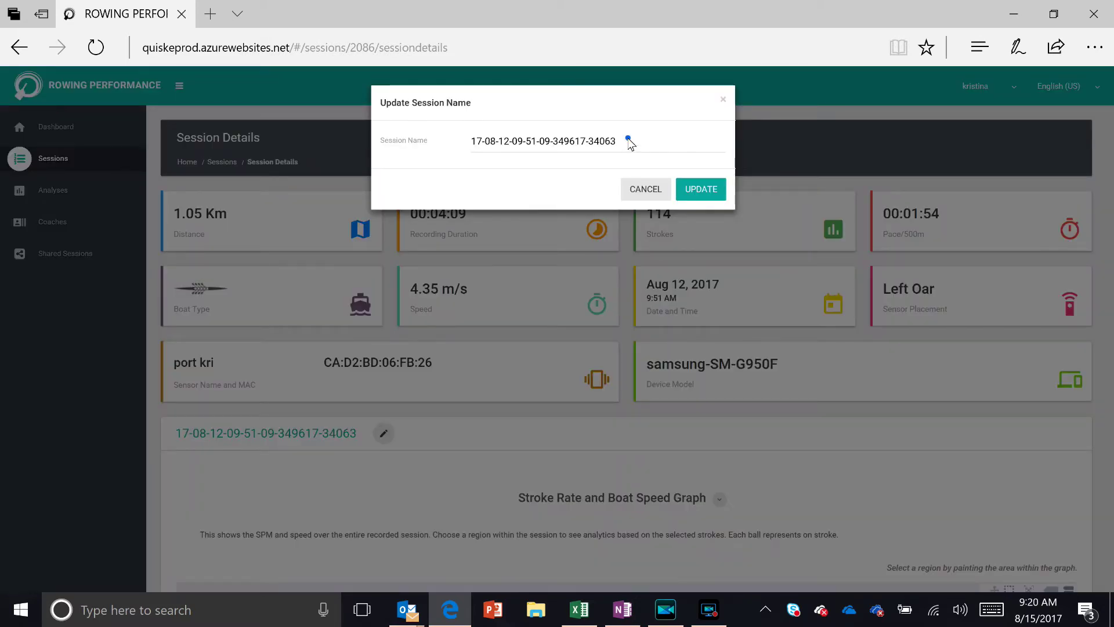
left_click_drag(627, 137, 342, 117)
left_click(328, 110)
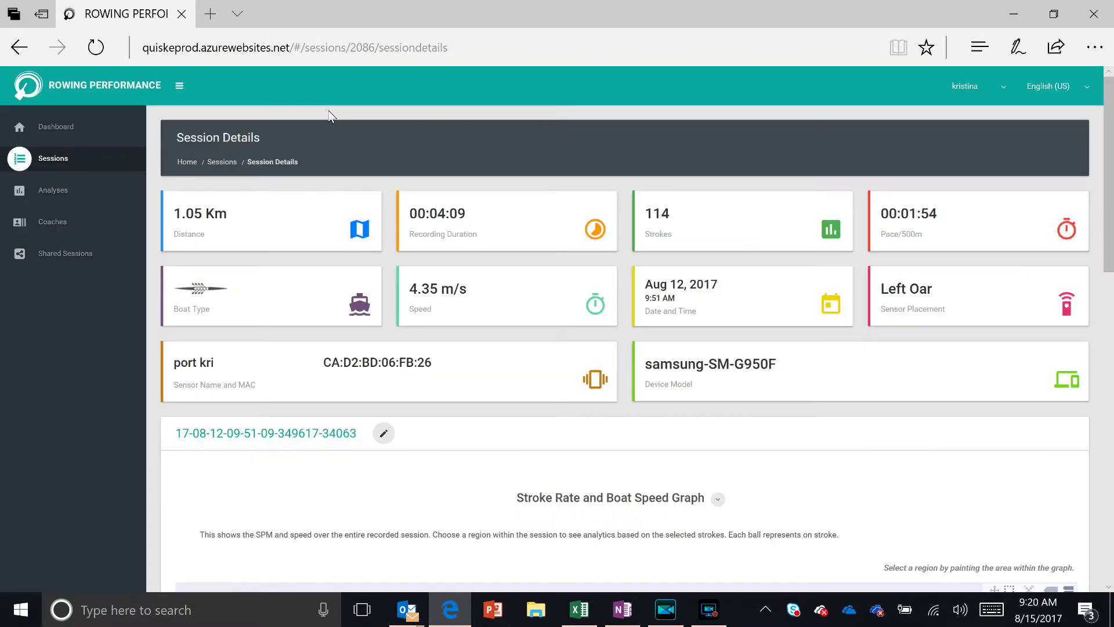
Step: Rename the session as "Quad training for Valkeakoski 1km drill"
left_click(385, 434)
left_click_drag(624, 144, 465, 143)
type("Quad")
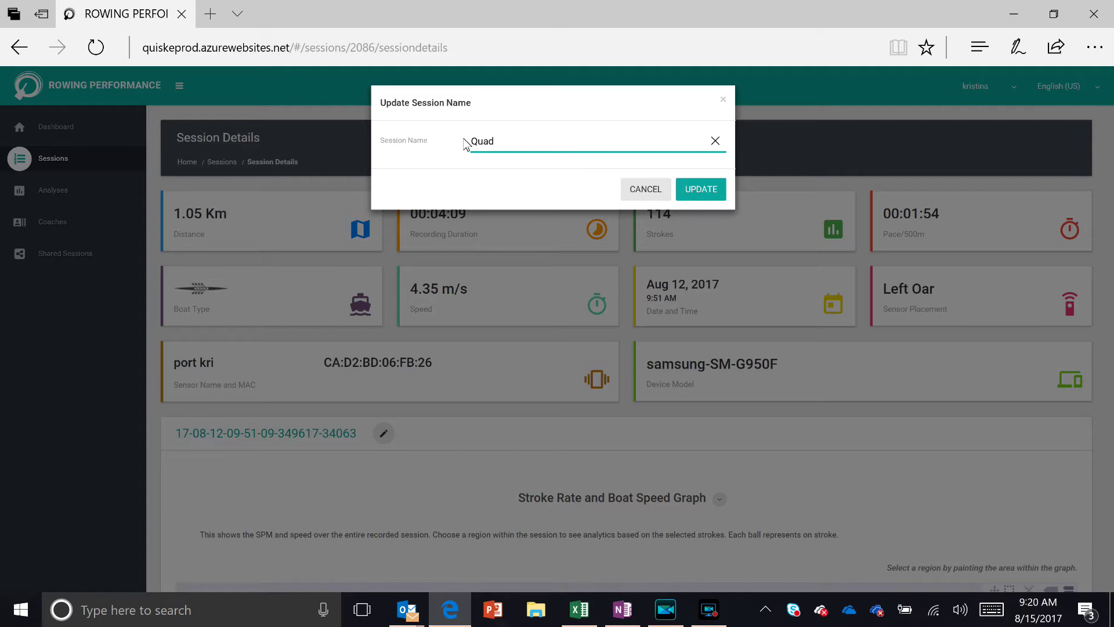
type("training for Valkeakoski 1km drill")
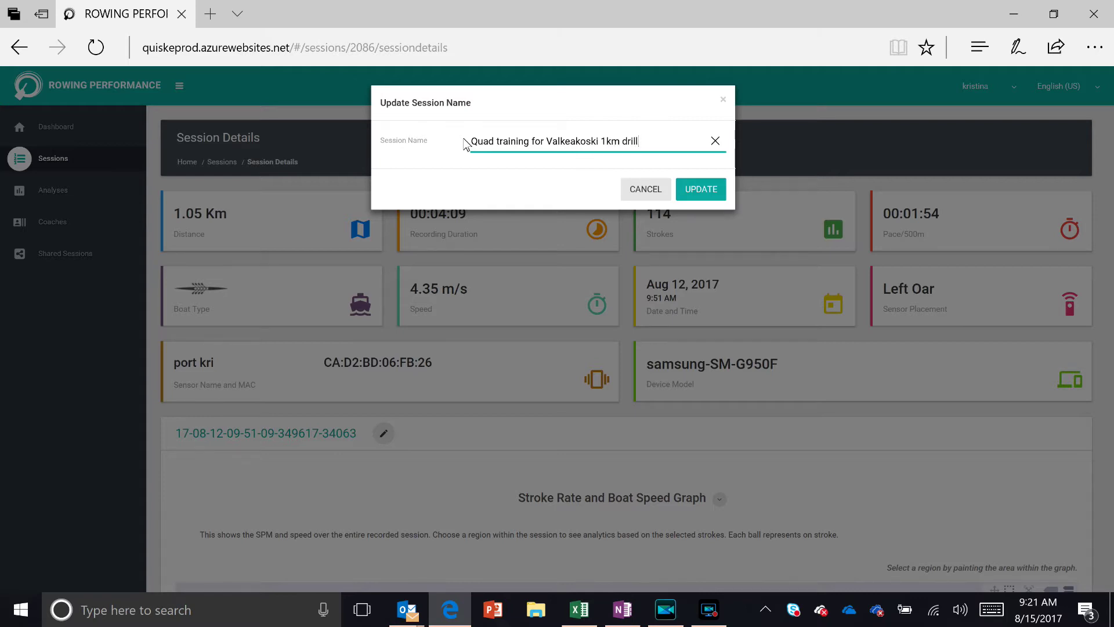
left_click(696, 196)
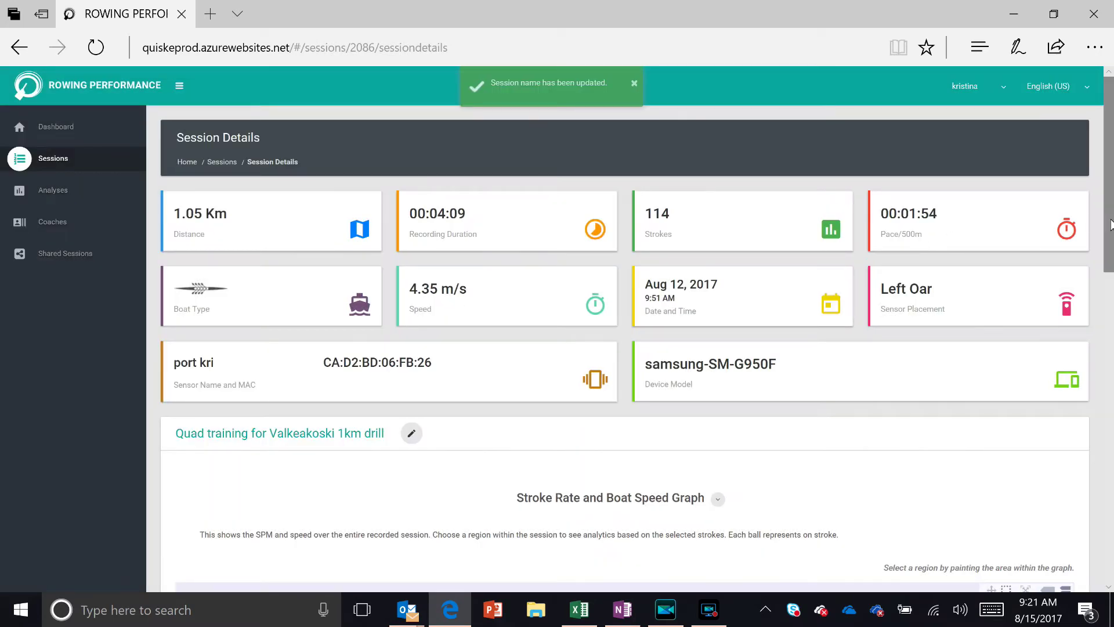
Step: Narrow the visible time range of the Stroke Rate and Boat Speed Graph to about 00:00:50 through 00:03:10
scroll(1109, 223, "down", 4)
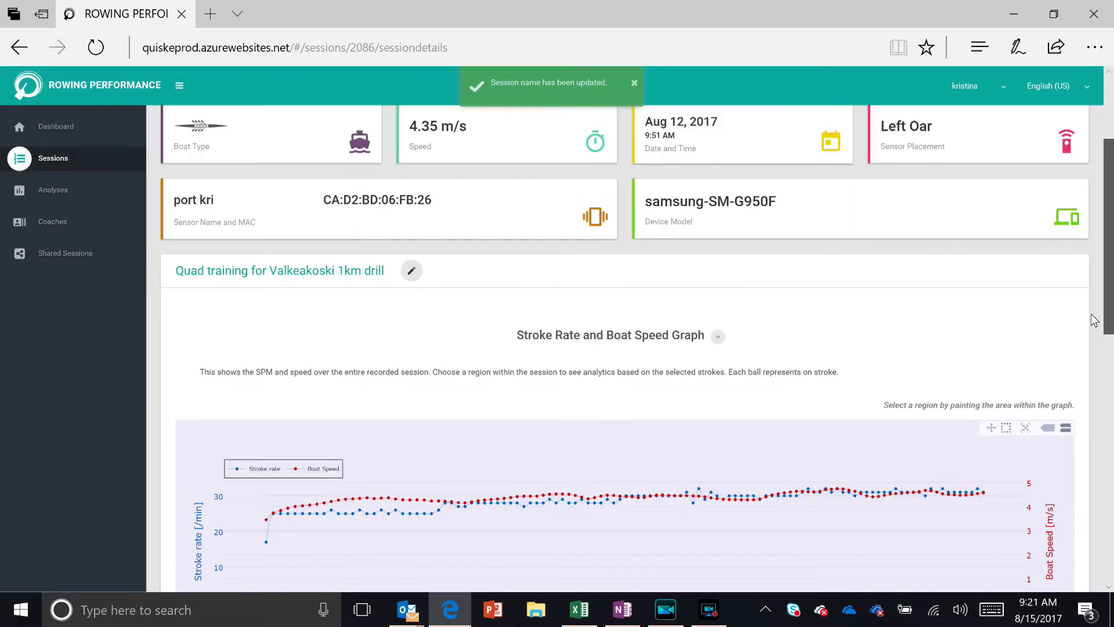
scroll(1084, 330, "down", 3)
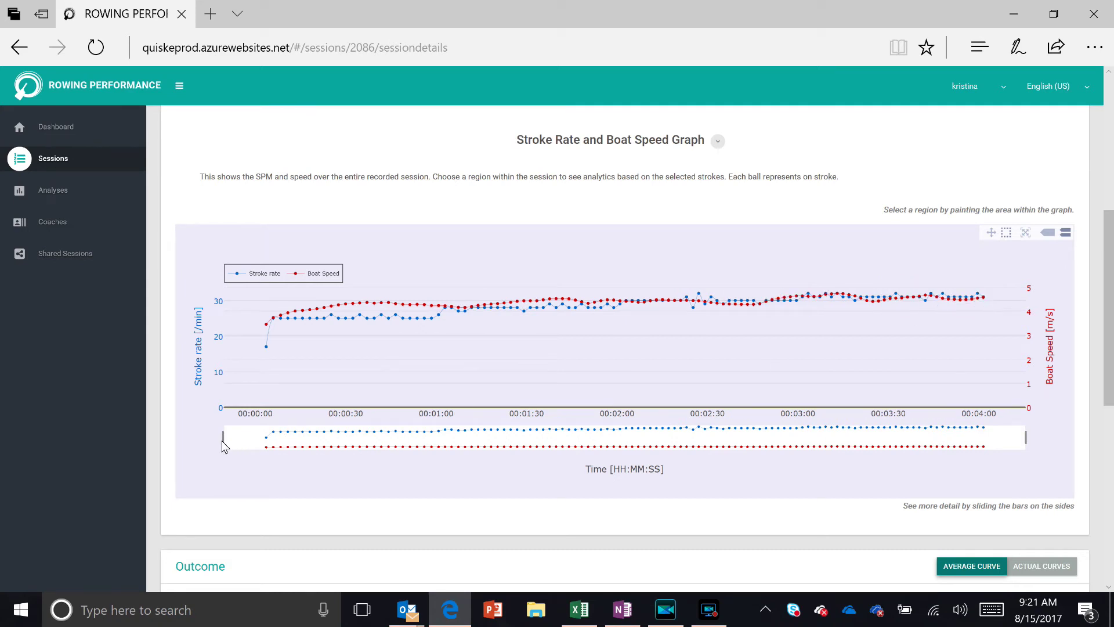
left_click_drag(224, 440, 408, 445)
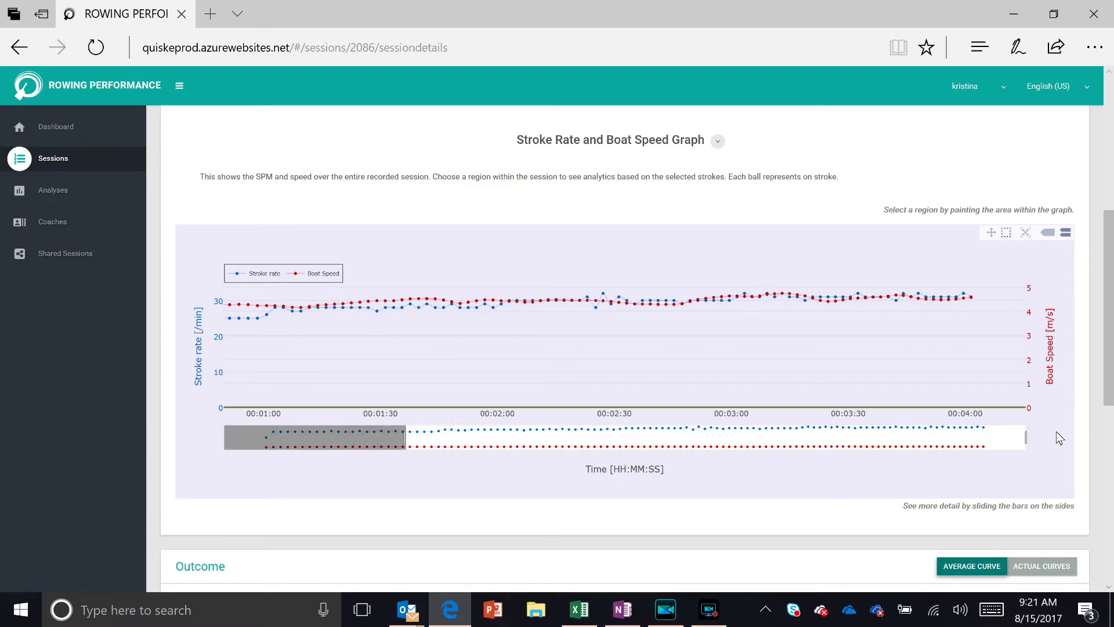
left_click_drag(1026, 441, 834, 446)
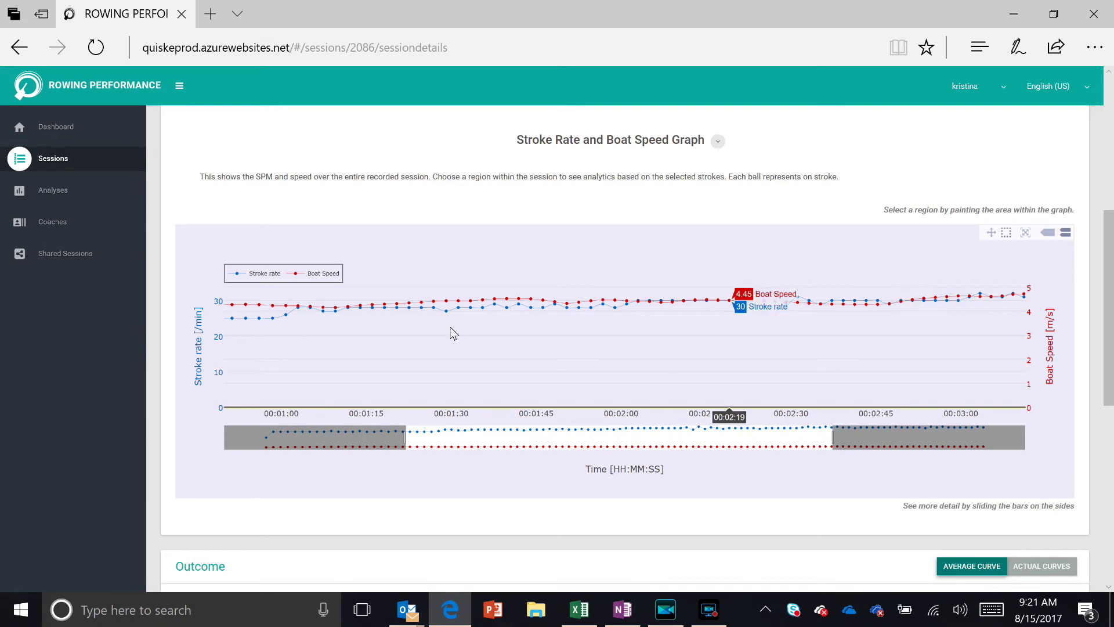
Step: Zoom the session's route map out three levels to view the surroundings of the rowed track
left_click_drag(1107, 356, 1109, 497)
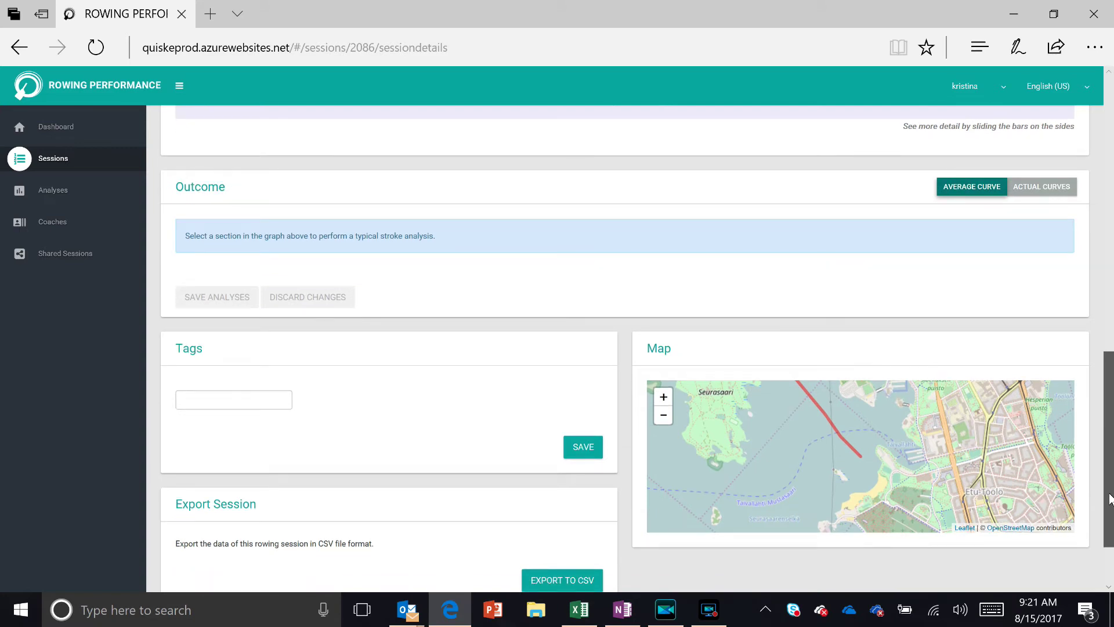
left_click(664, 415)
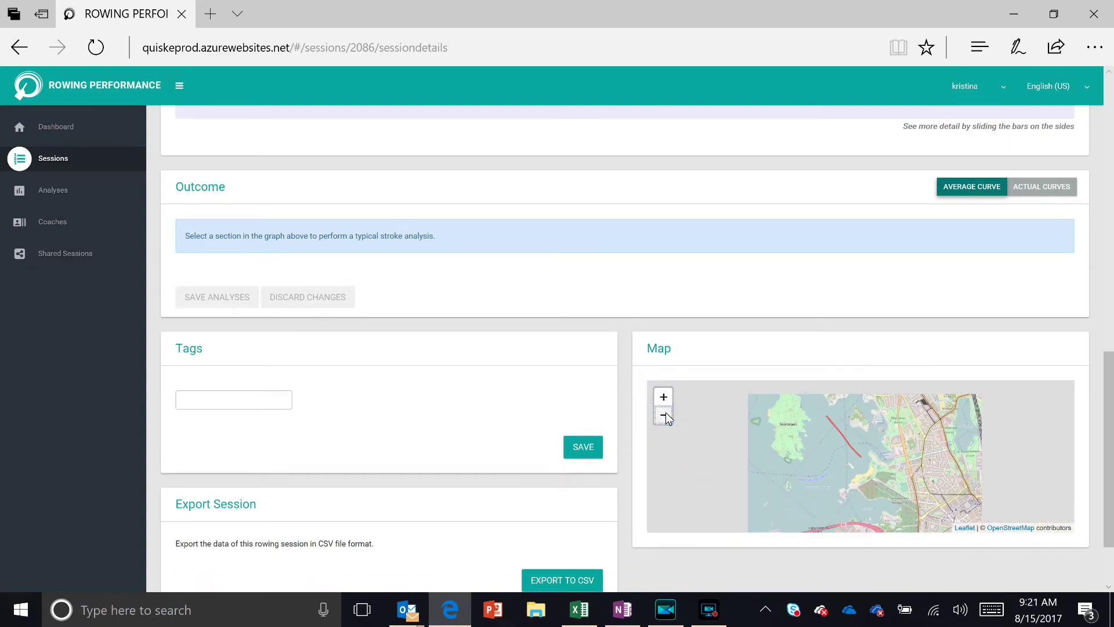
left_click(664, 415)
left_click(664, 416)
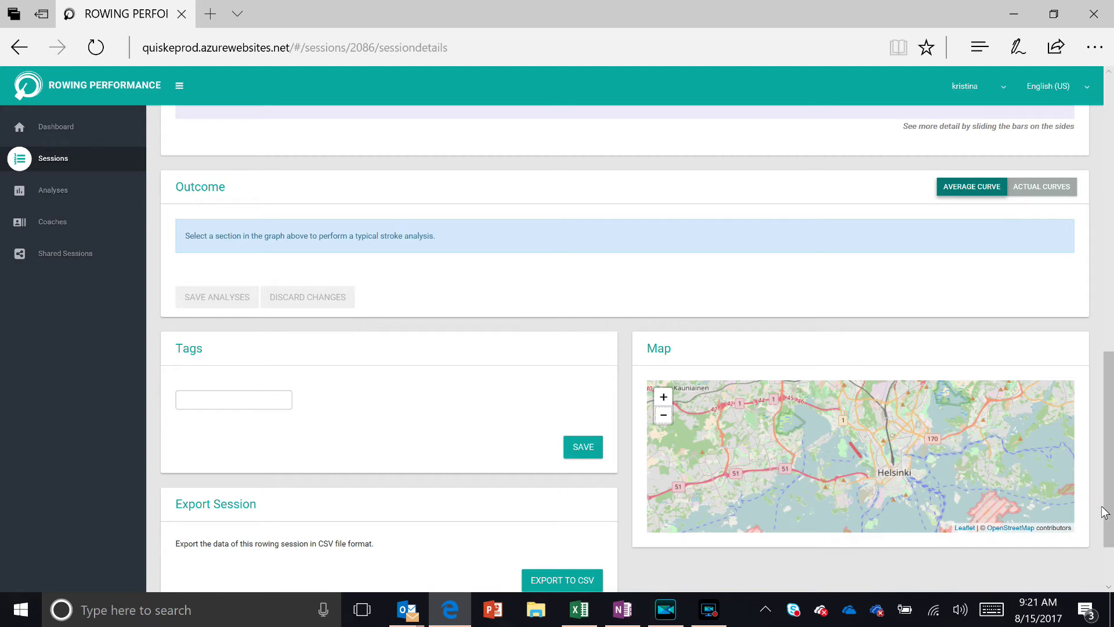
Step: Select the strokes from about 00:01:05 to 00:02:20 in the Stroke Rate and Boat Speed Graph for analysis
left_click_drag(1110, 513, 1111, 364)
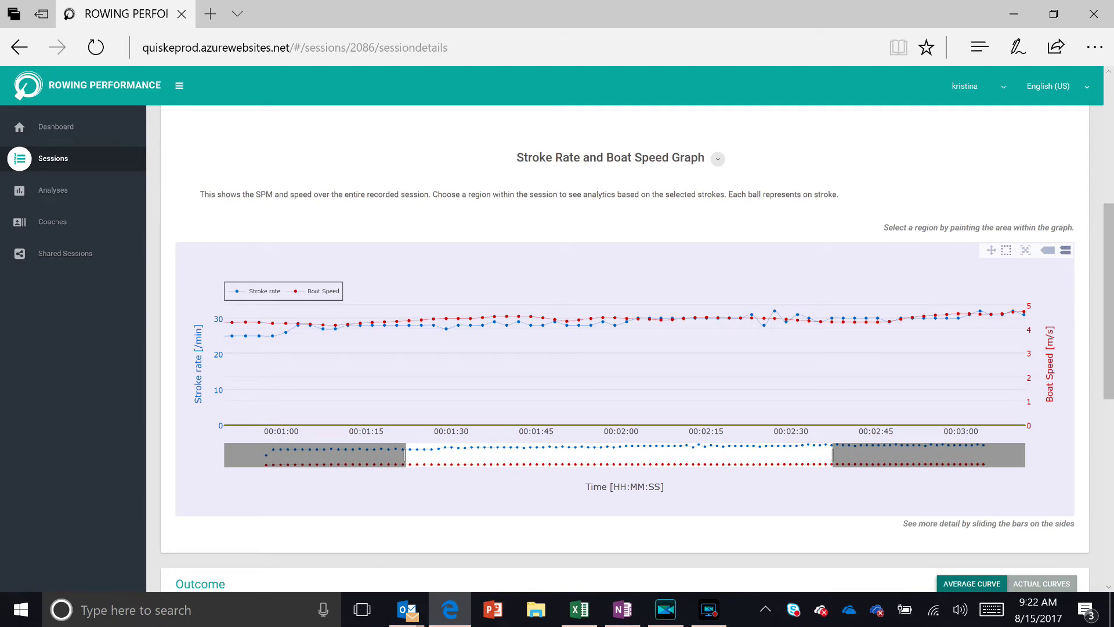
mouse_move(1105, 369)
left_mouse_down()
mouse_move(1109, 285)
mouse_move(1109, 377)
left_mouse_up()
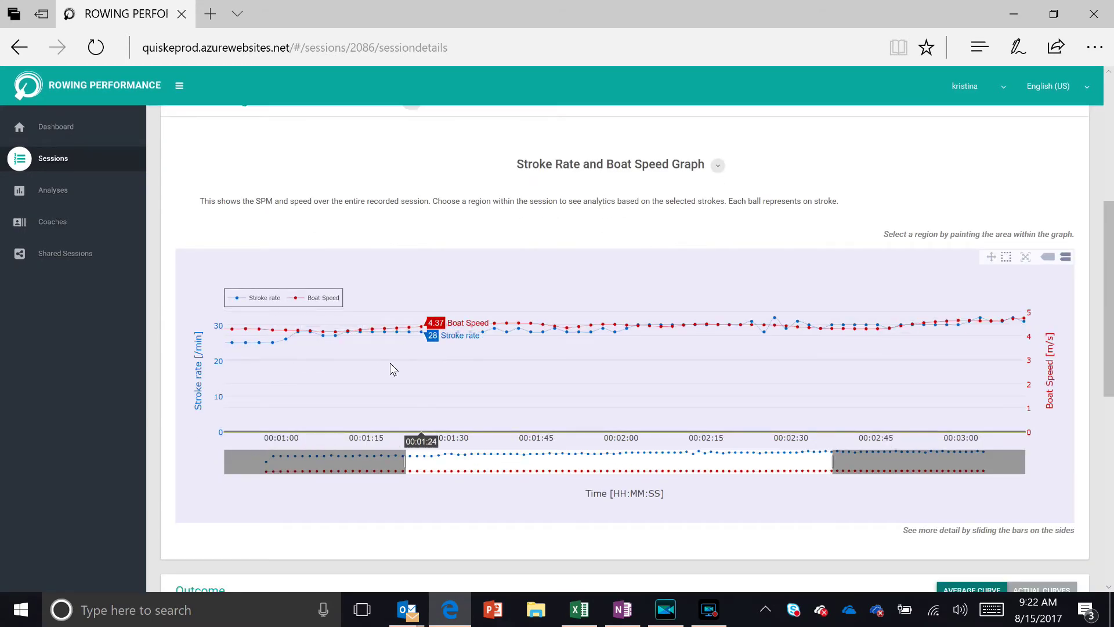
left_click(312, 366)
left_click_drag(554, 366, 745, 365)
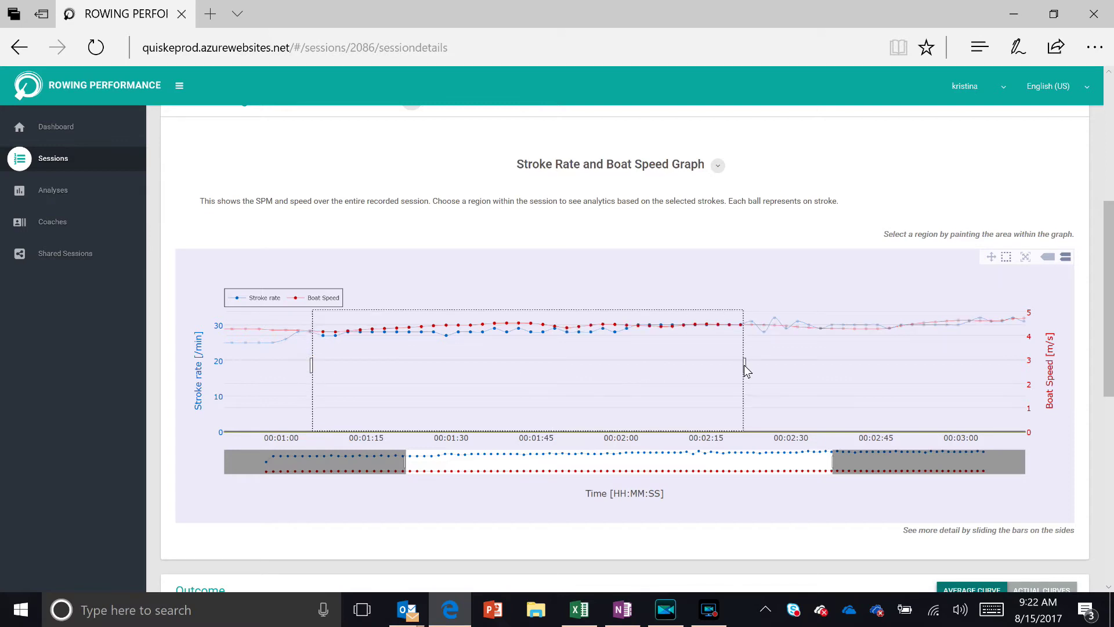
left_click_drag(745, 366, 744, 367)
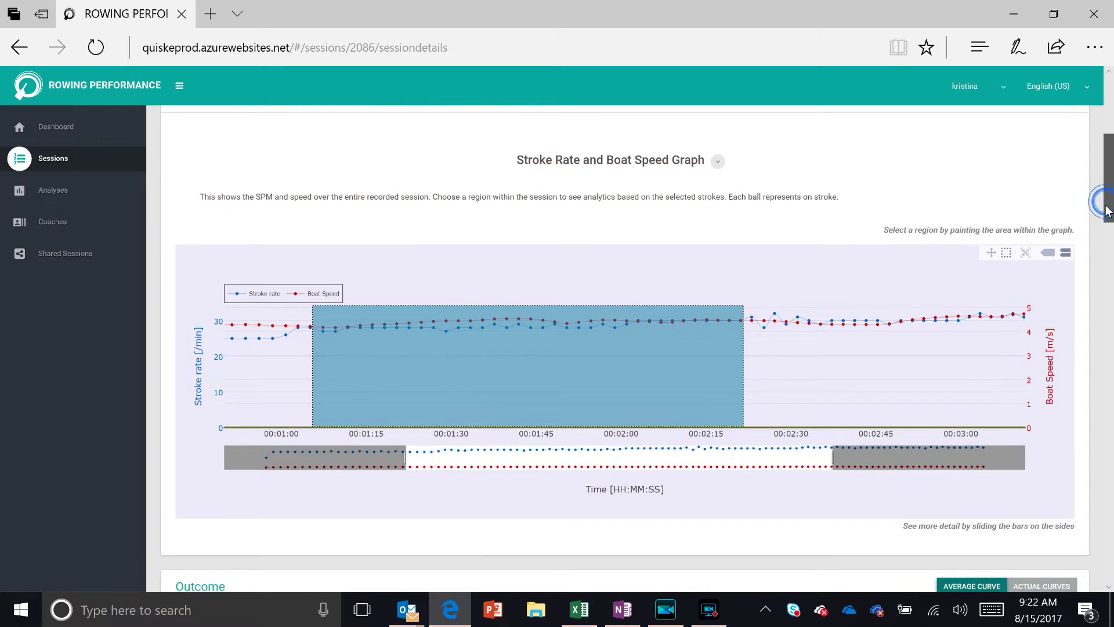
Step: Hide the Boat Speed curve in the Boat Acceleration and Speed Graph, leaving only the acceleration curve, and inspect its start
scroll(1095, 226, "down", 3)
left_click_drag(1104, 230, 1105, 297)
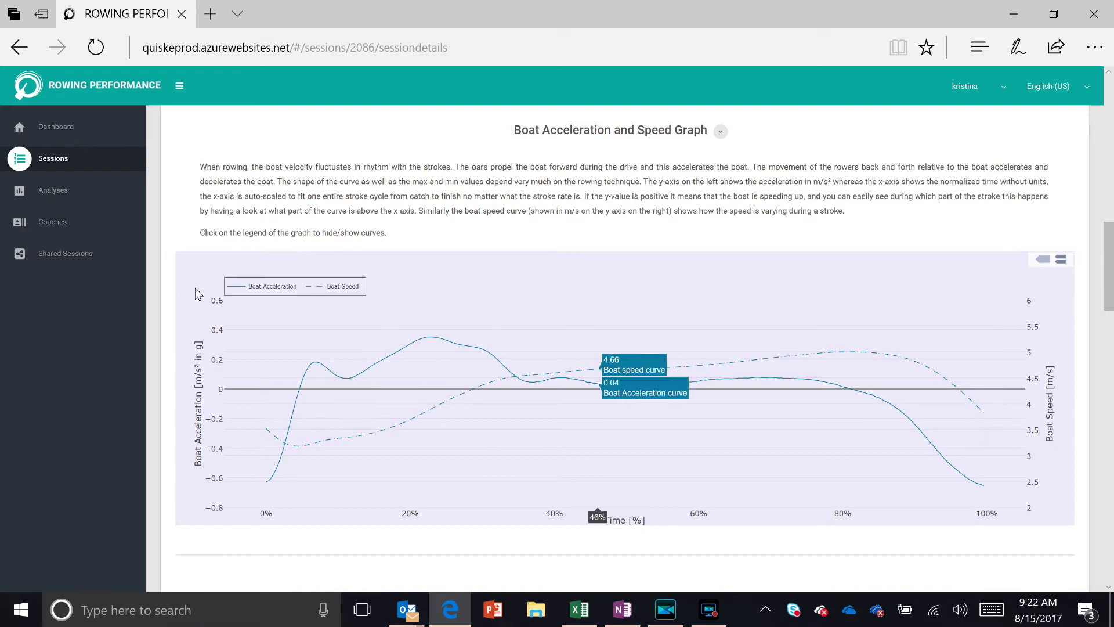
left_click(348, 291)
mouse_move(482, 306)
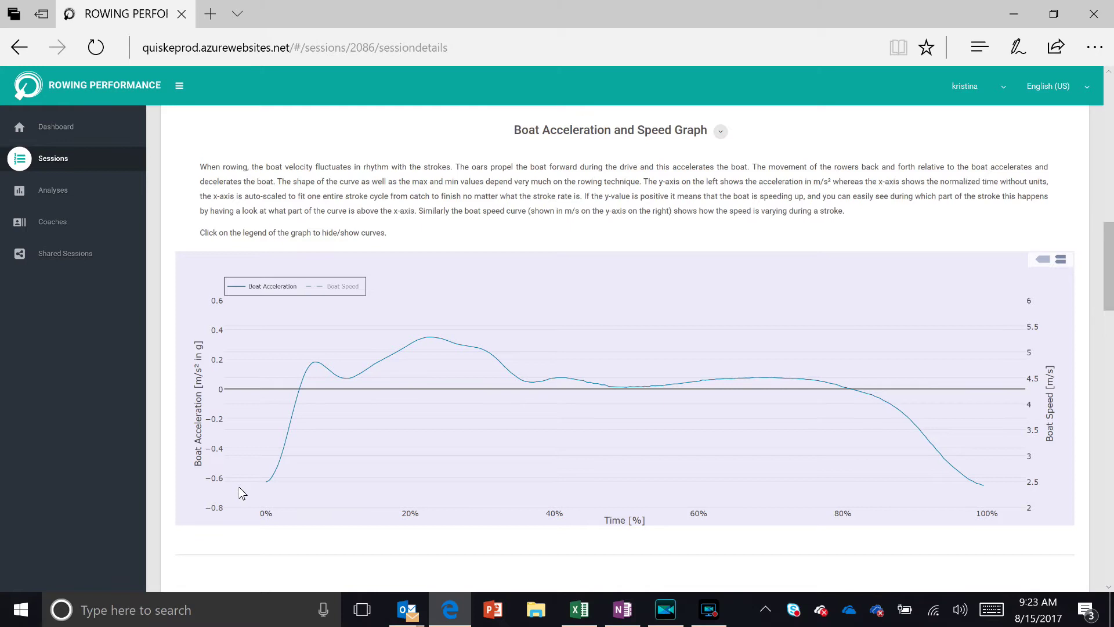
mouse_move(269, 486)
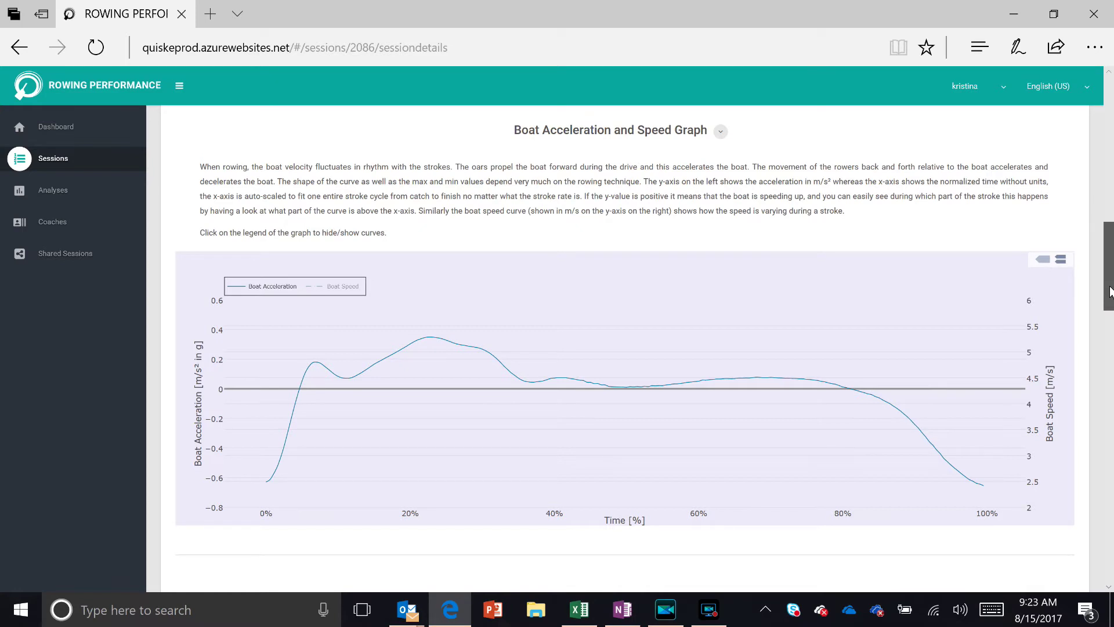
Step: Examine the oar angular velocity curve in the Performance Graph and compare it with the end of the boat acceleration curve
left_click_drag(1109, 292, 1081, 369)
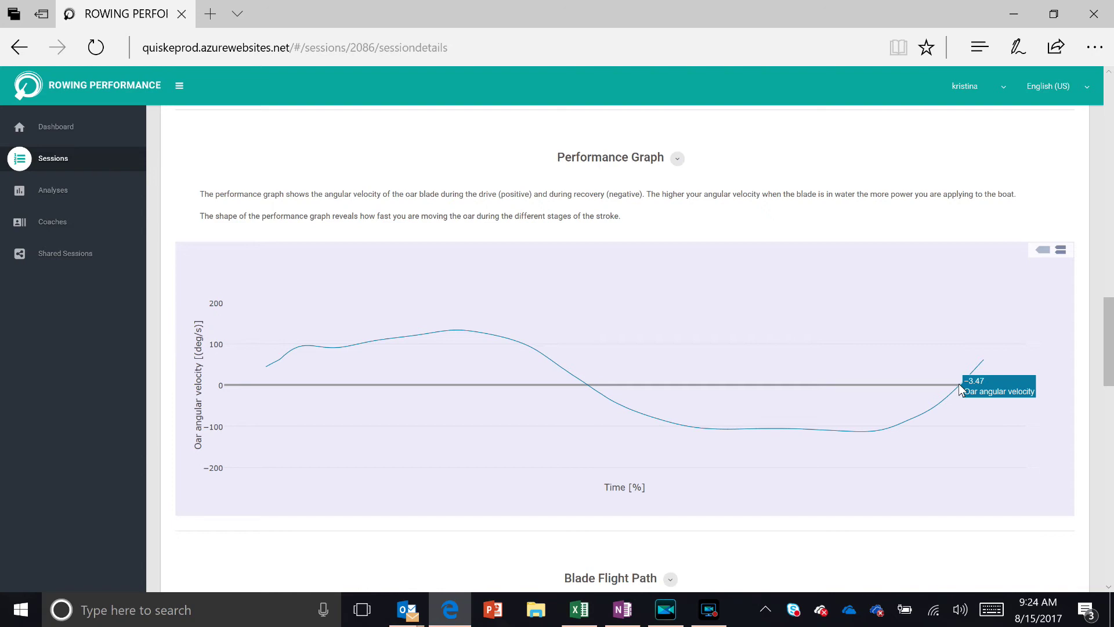
left_click_drag(1108, 356, 1109, 319)
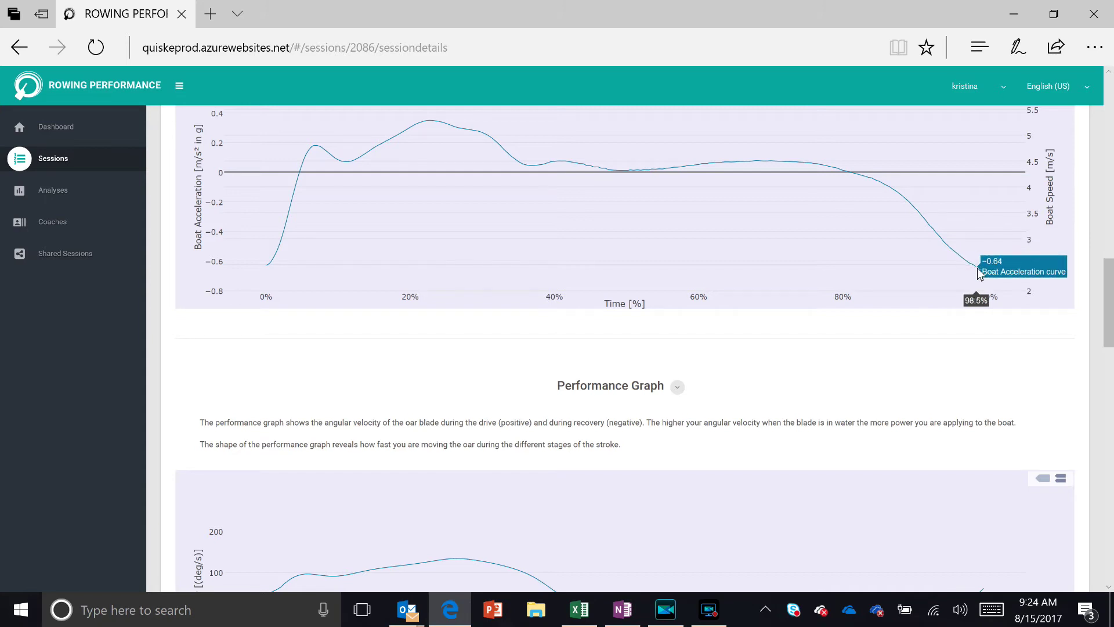
left_click_drag(1105, 296, 1103, 338)
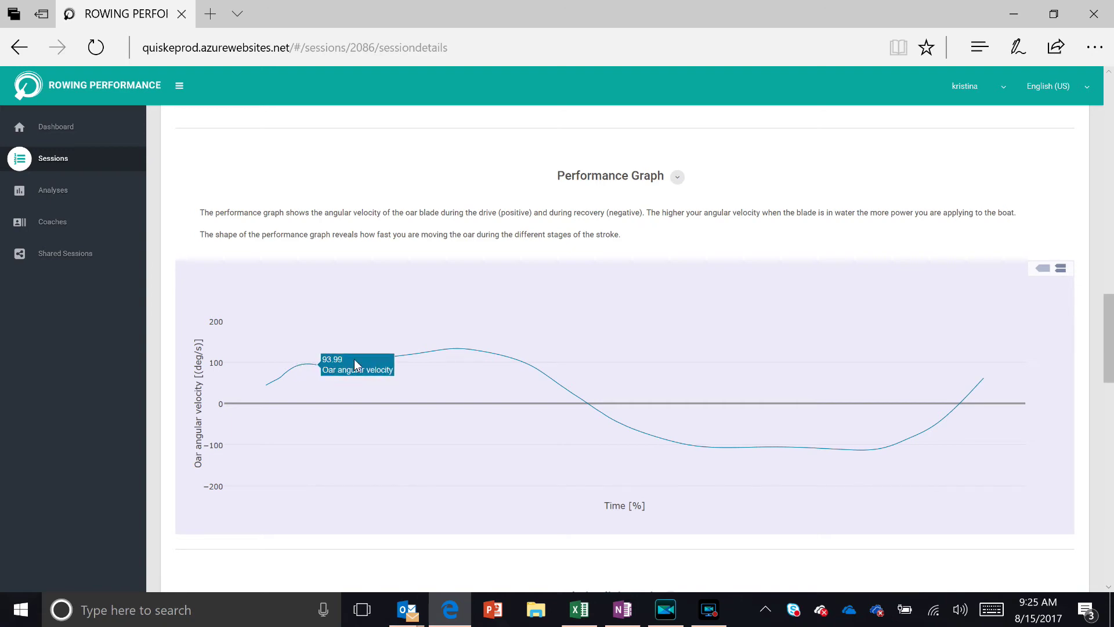
Step: Examine the boat acceleration, oar angular velocity and Blade Flight Path curves and the average stroke length in the Results table
left_click_drag(1108, 360, 1109, 329)
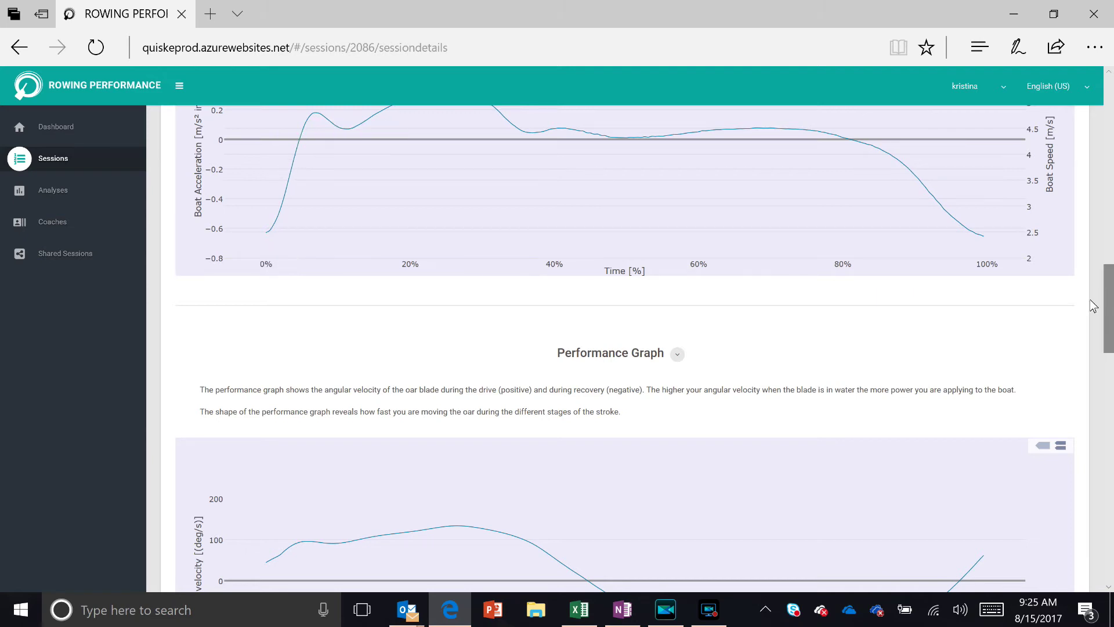
left_click_drag(1106, 302, 1104, 346)
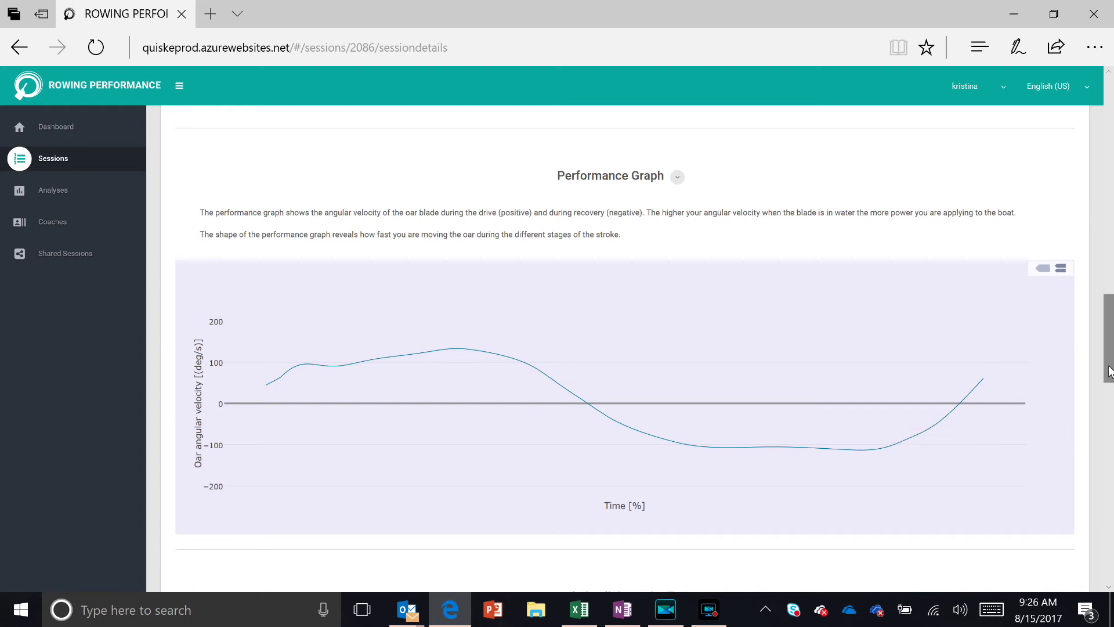
left_click_drag(1106, 372, 1086, 446)
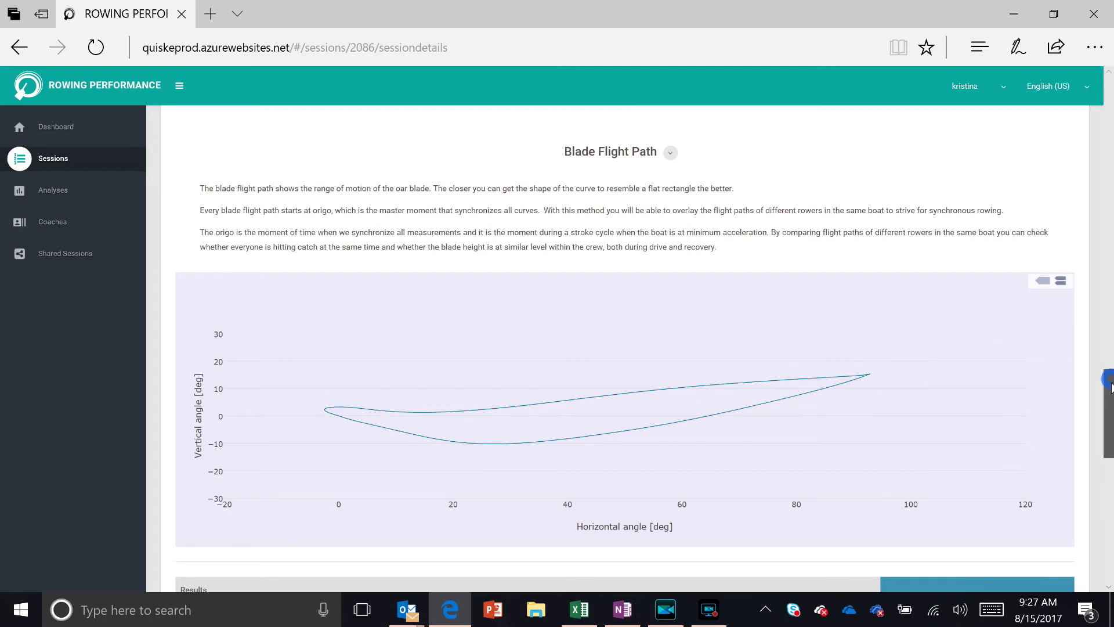
scroll(1110, 388, "down", 2)
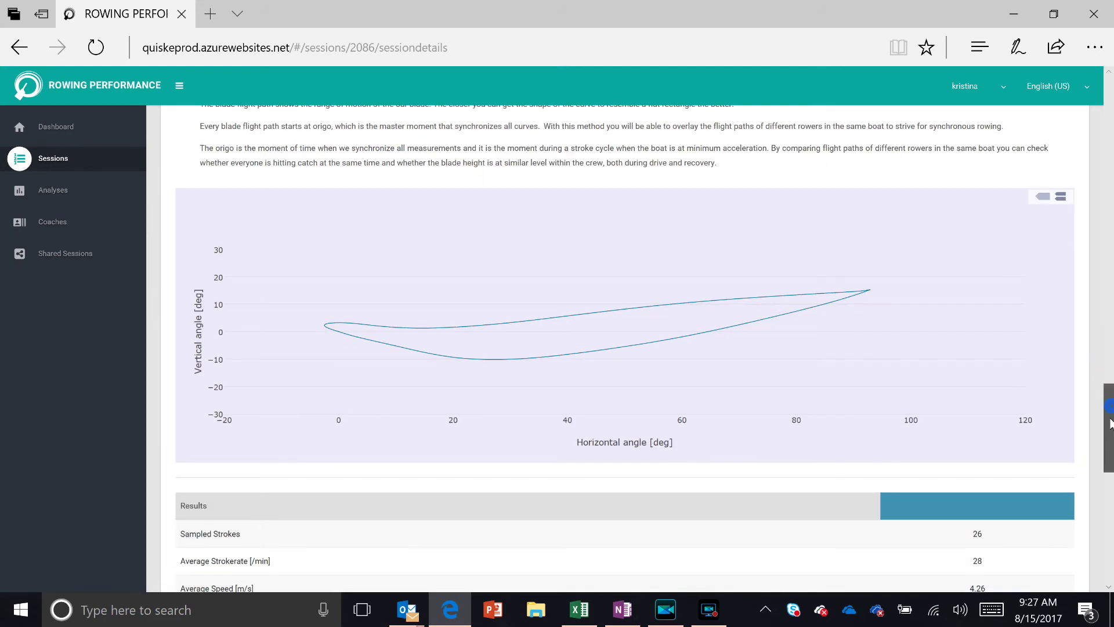
scroll(1110, 422, "down", 2)
scroll(1110, 412, "up", 3)
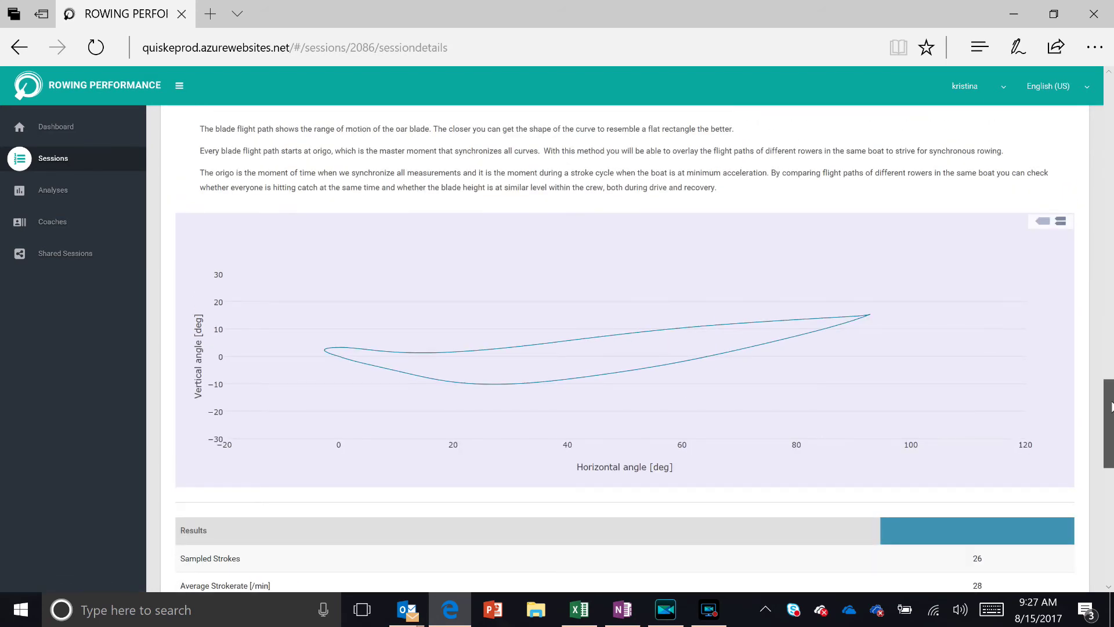
left_click_drag(1109, 406, 1110, 412)
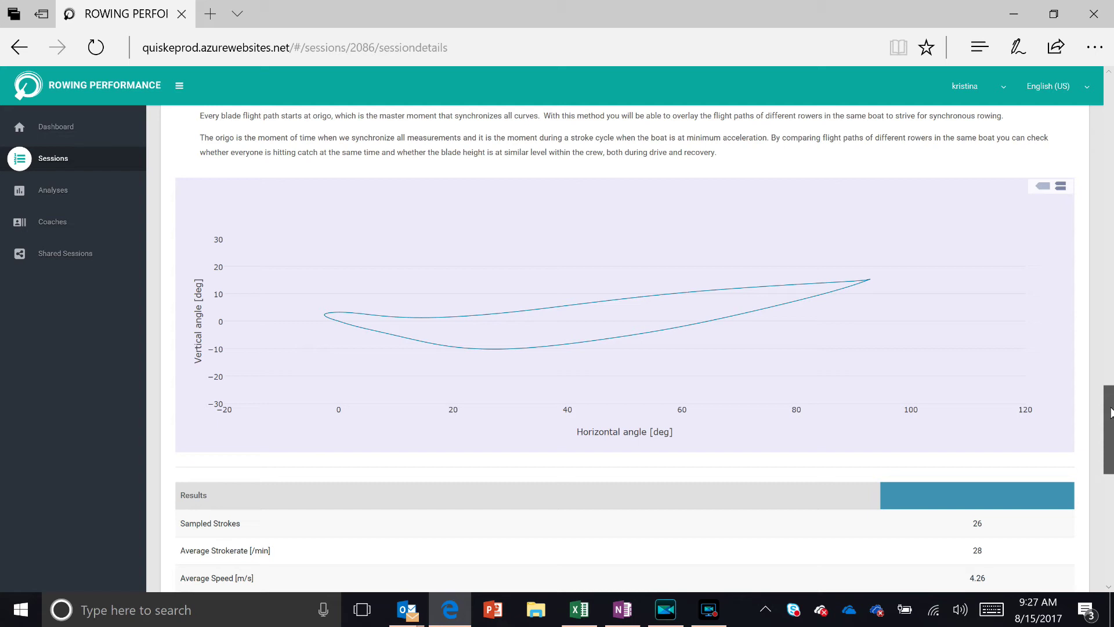
left_click_drag(1110, 412, 1103, 453)
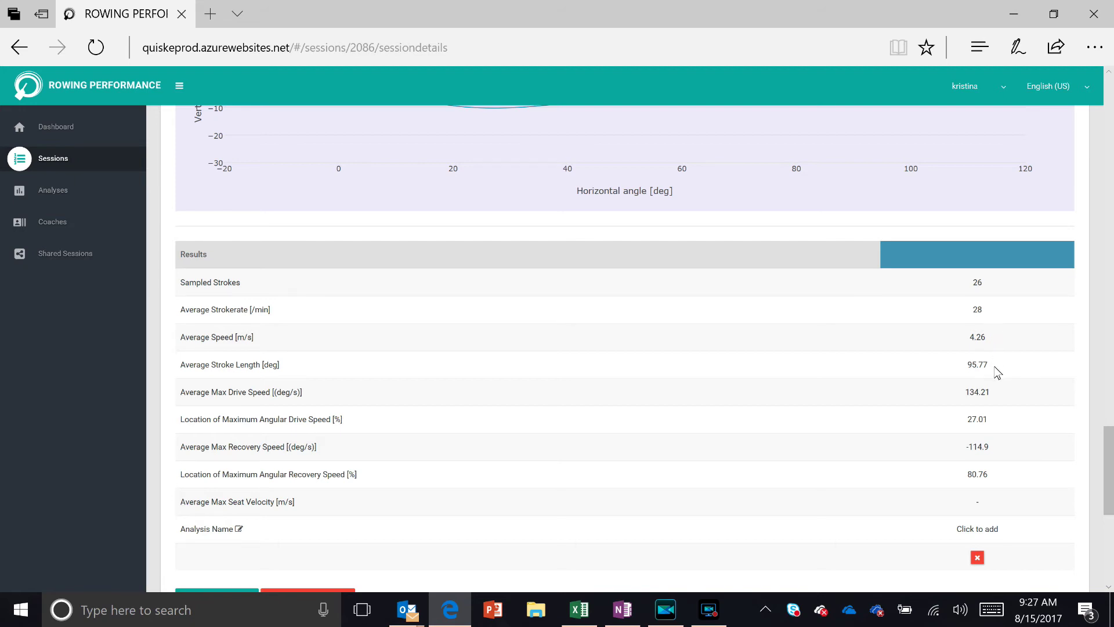
double_click(968, 366)
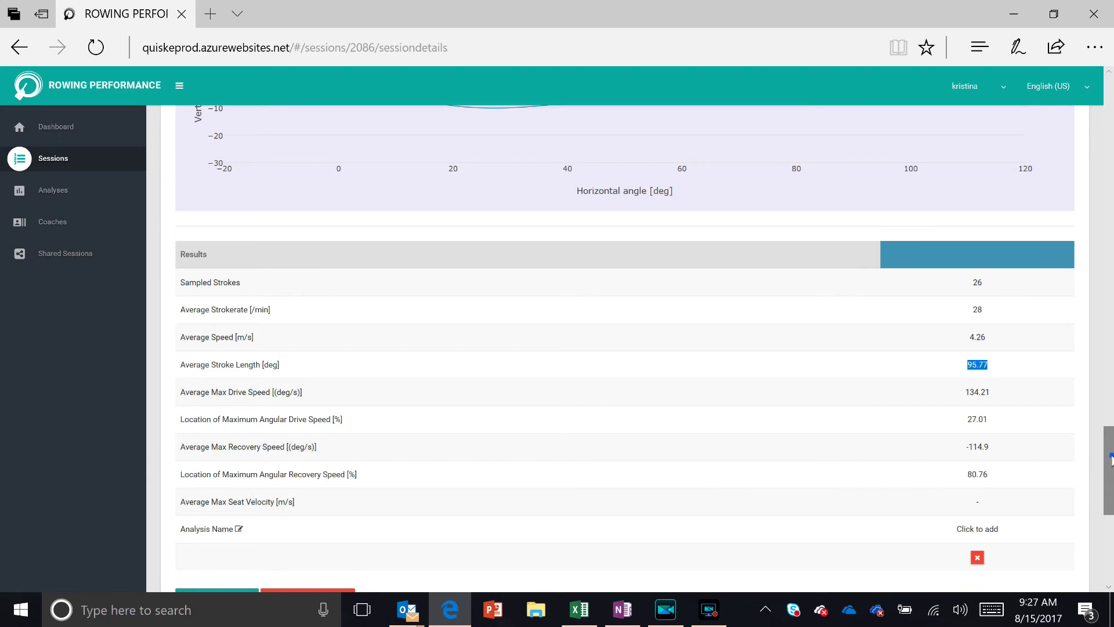
Step: Name the analysis with the location Valkeakoski, the rower's first name and the number 1, and save the analyses
scroll(1108, 464, "down", 2)
left_click(964, 411)
left_click(954, 425)
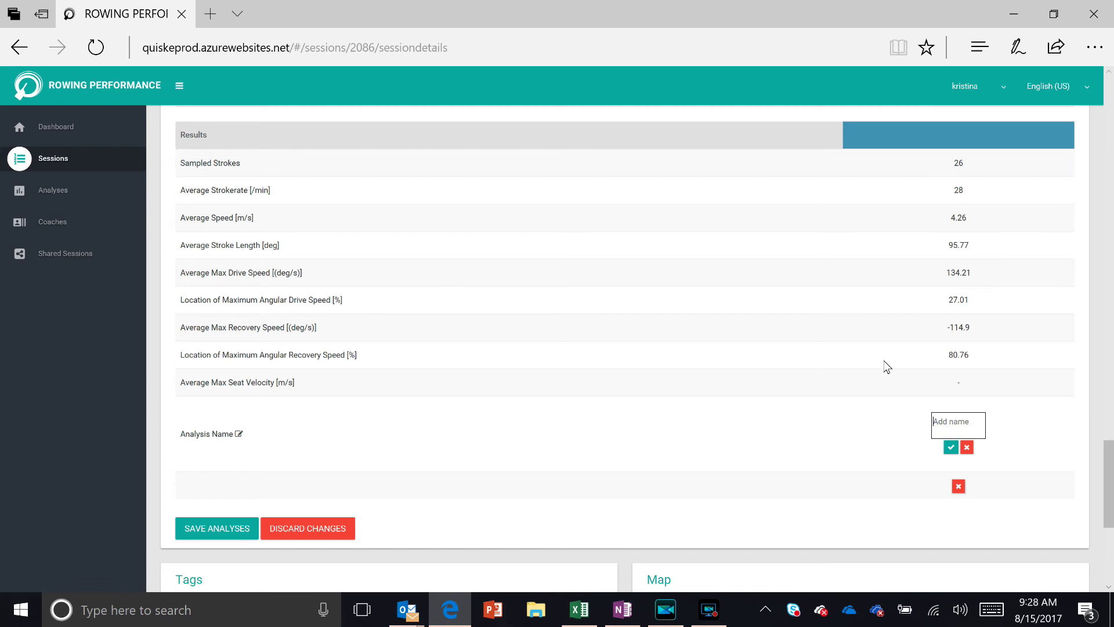
type("Valkeal")
type("oski Kristina")
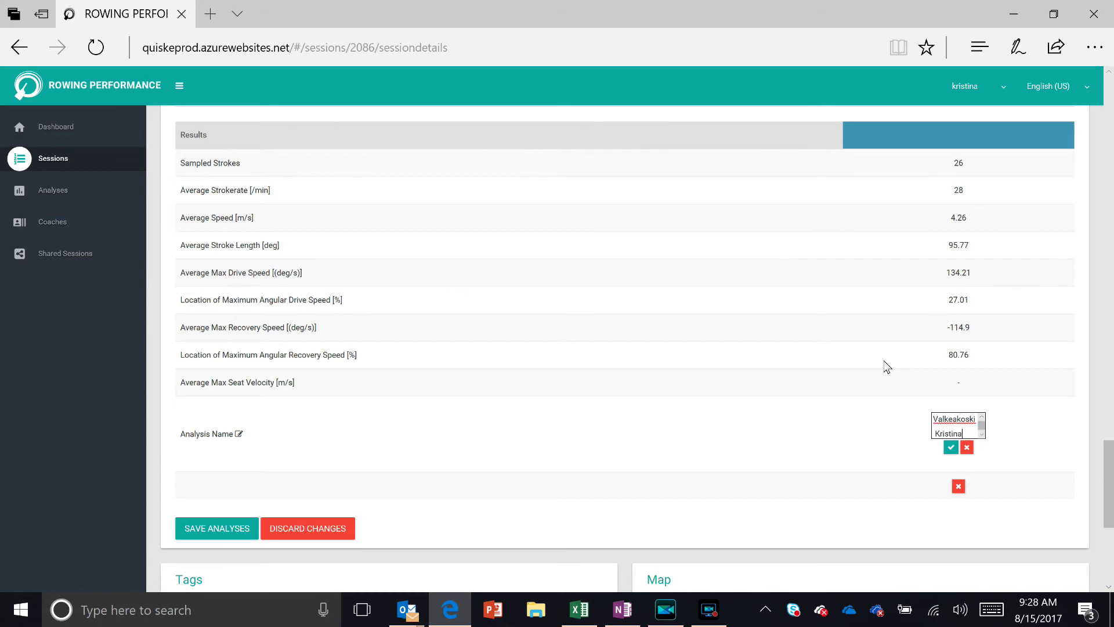
type(" 1")
left_click(951, 447)
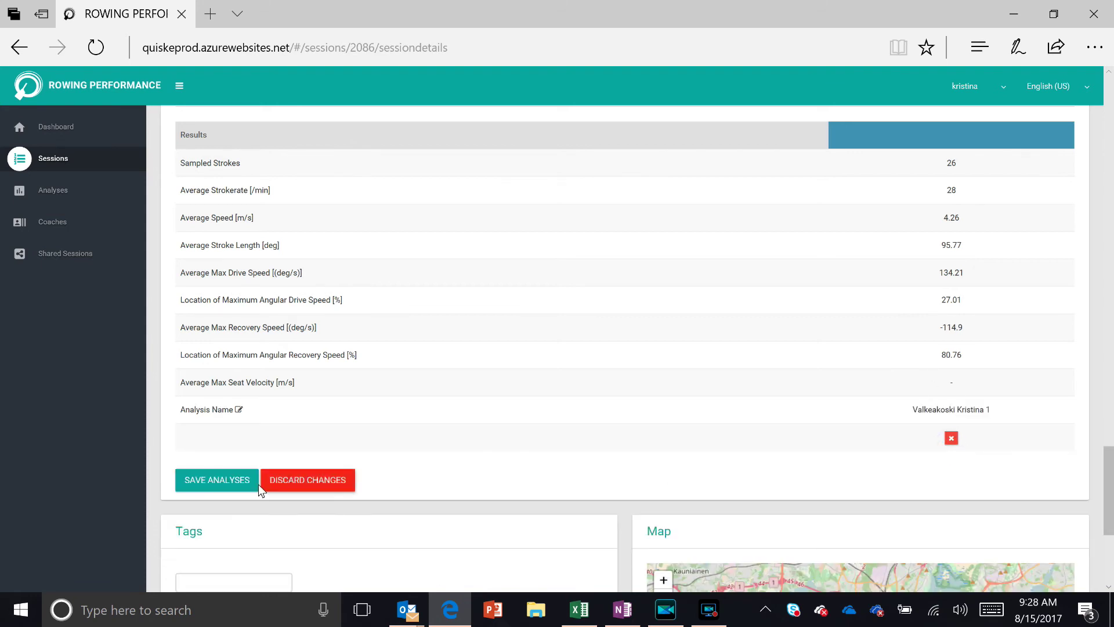
left_click(224, 486)
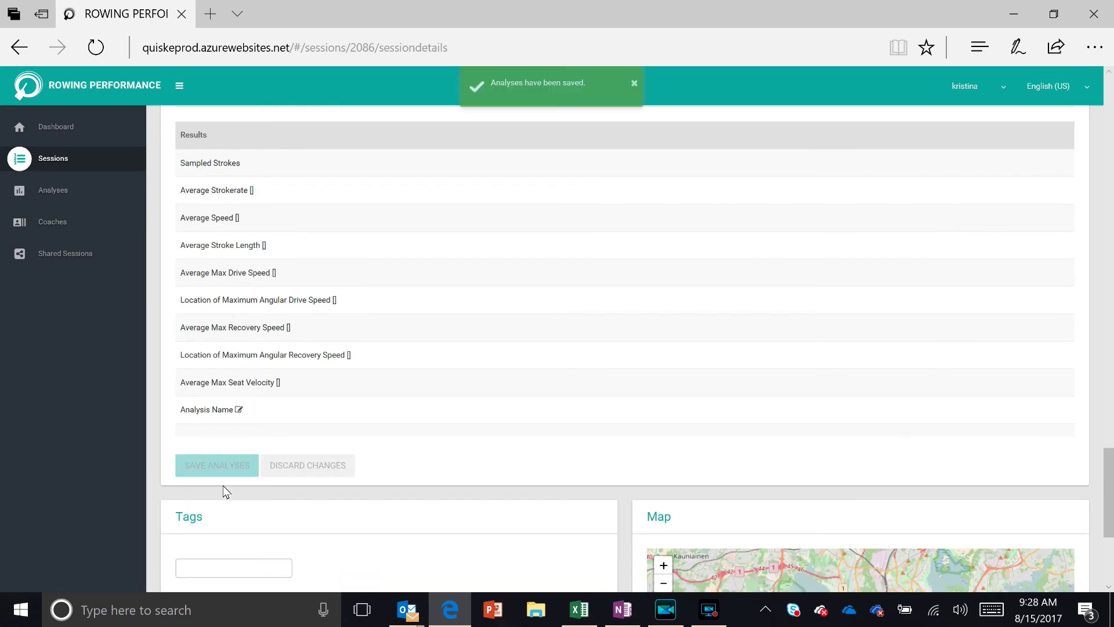
left_click(57, 194)
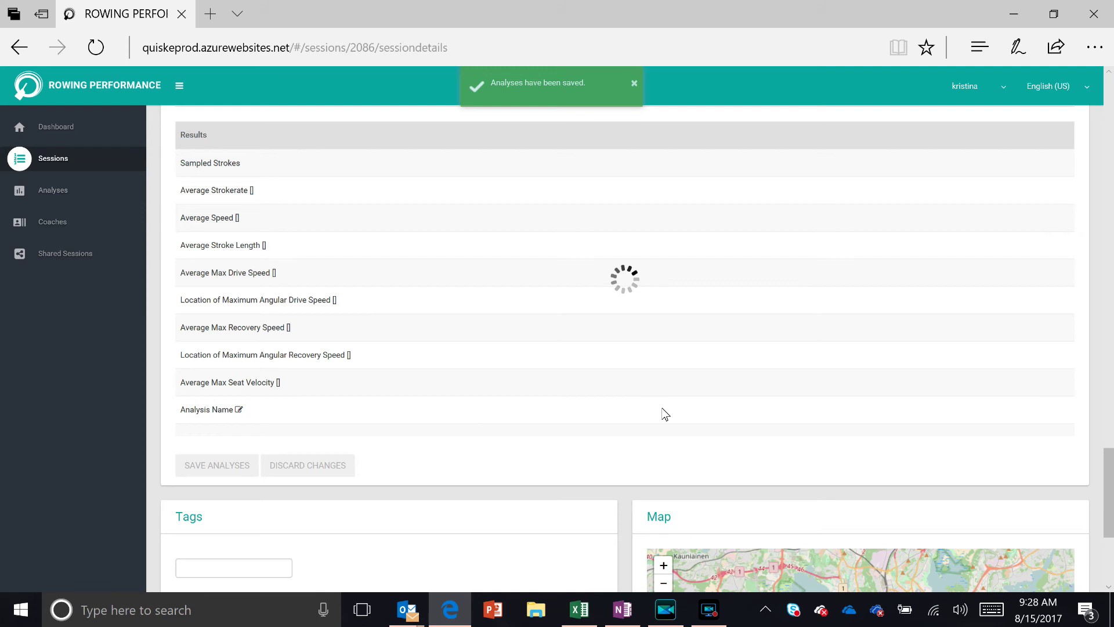
Step: Switch the outcome to actual curves and examine the individual stroke curves in all graphs along with the Results table
scroll(662, 409, "down", 15)
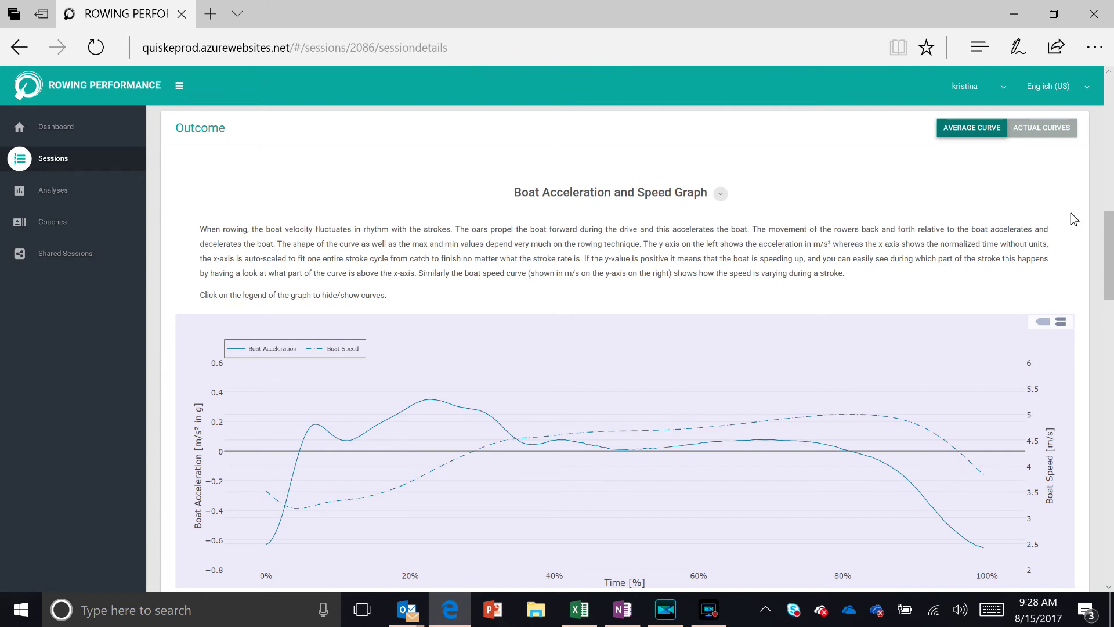
left_click(1050, 131)
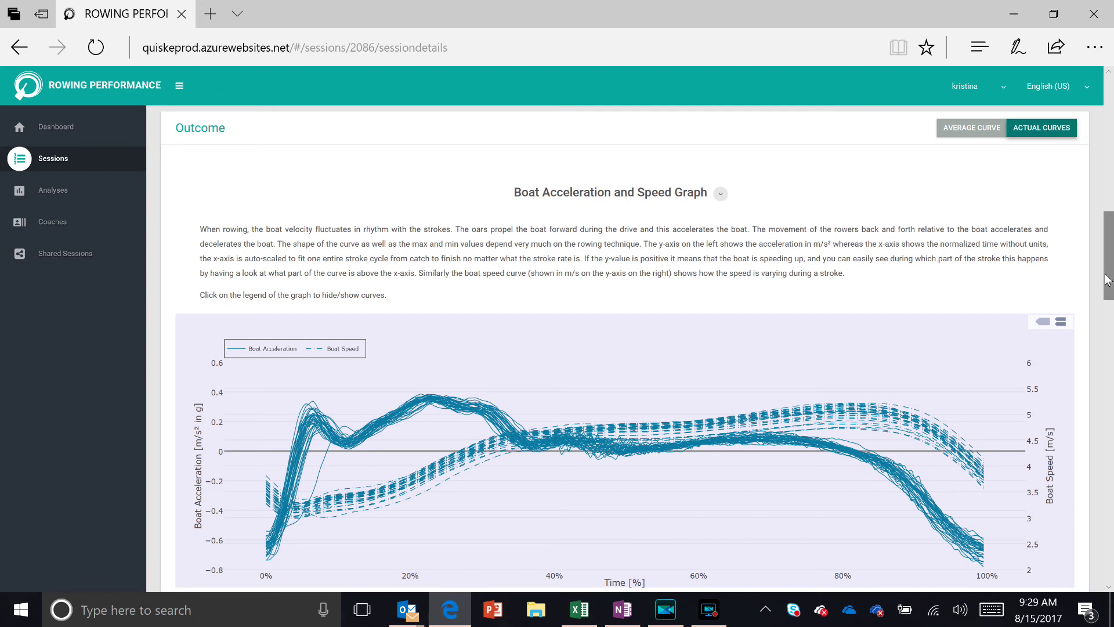
left_click_drag(1106, 281, 1107, 296)
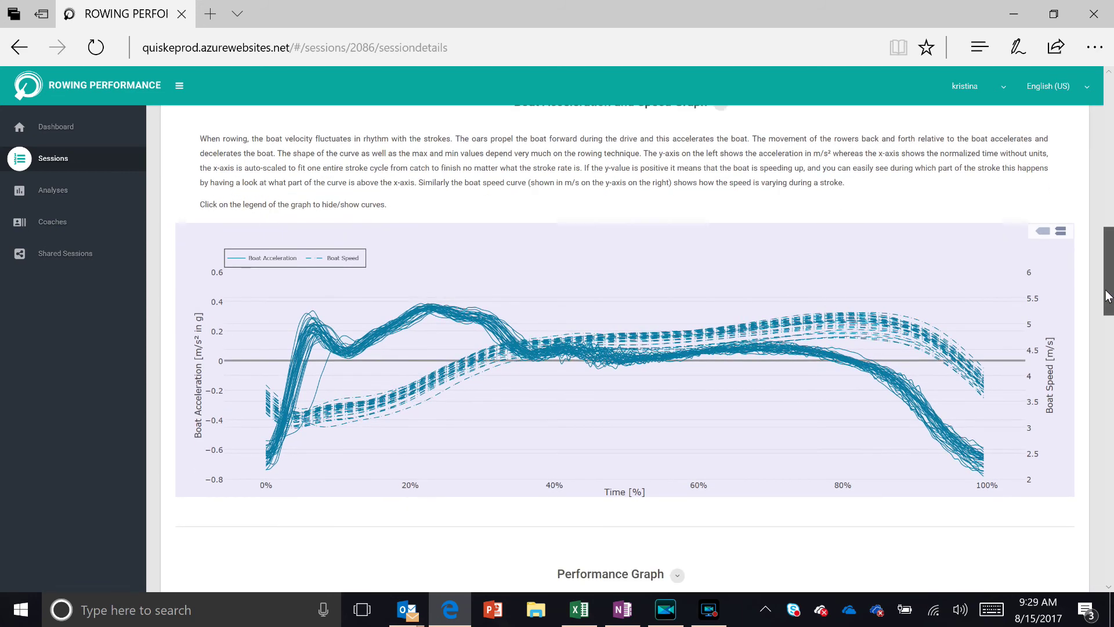
left_click_drag(1107, 296, 1104, 369)
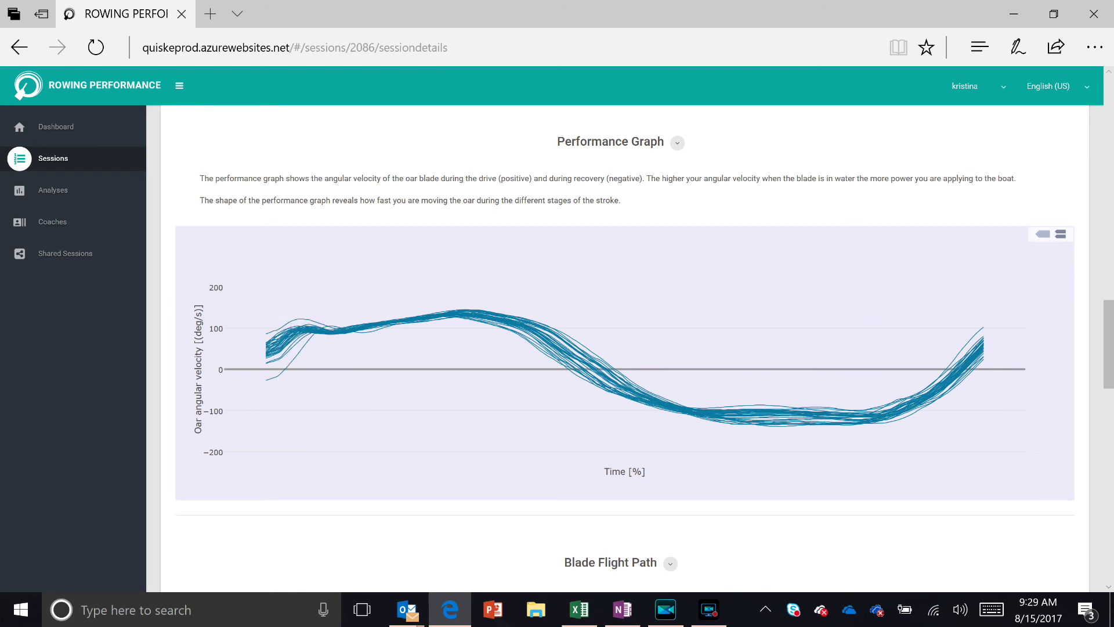
scroll(1105, 359, "down", 3)
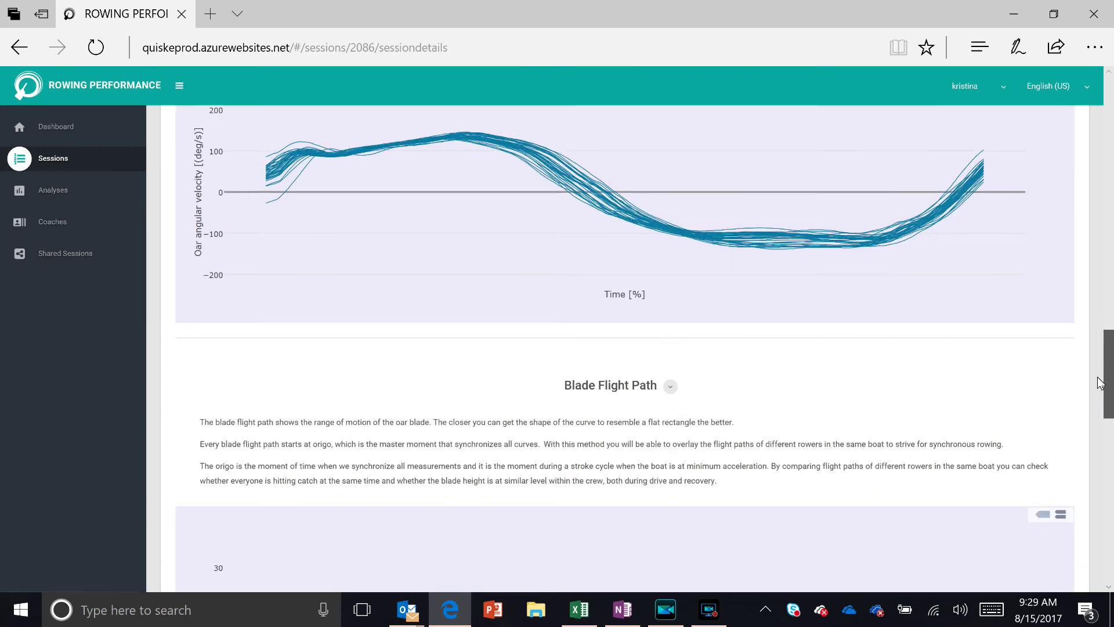
scroll(1100, 408, "down", 7)
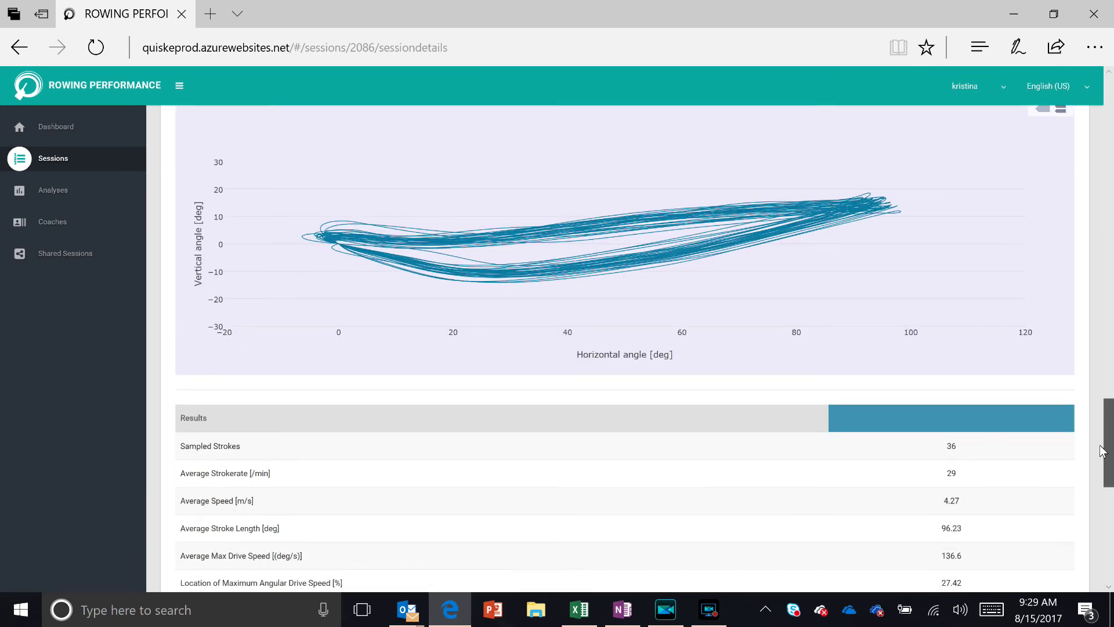
scroll(1104, 457, "down", 4)
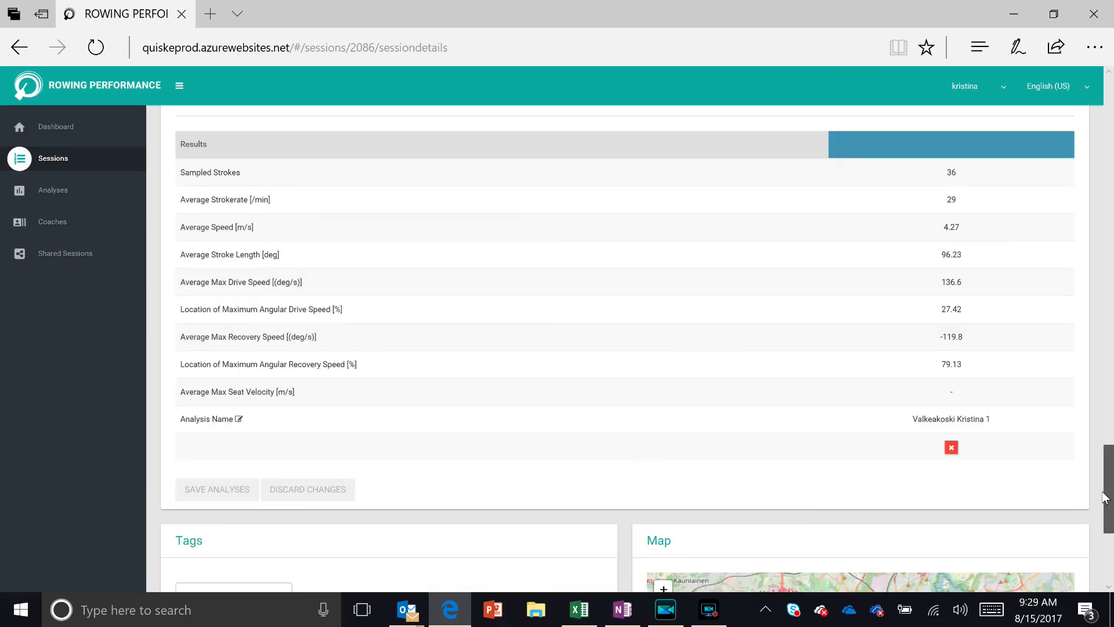
Step: Open the seat-sensor session recorded on Jul 20, 2017 at 4:43 PM from the sessions list
left_click(20, 158)
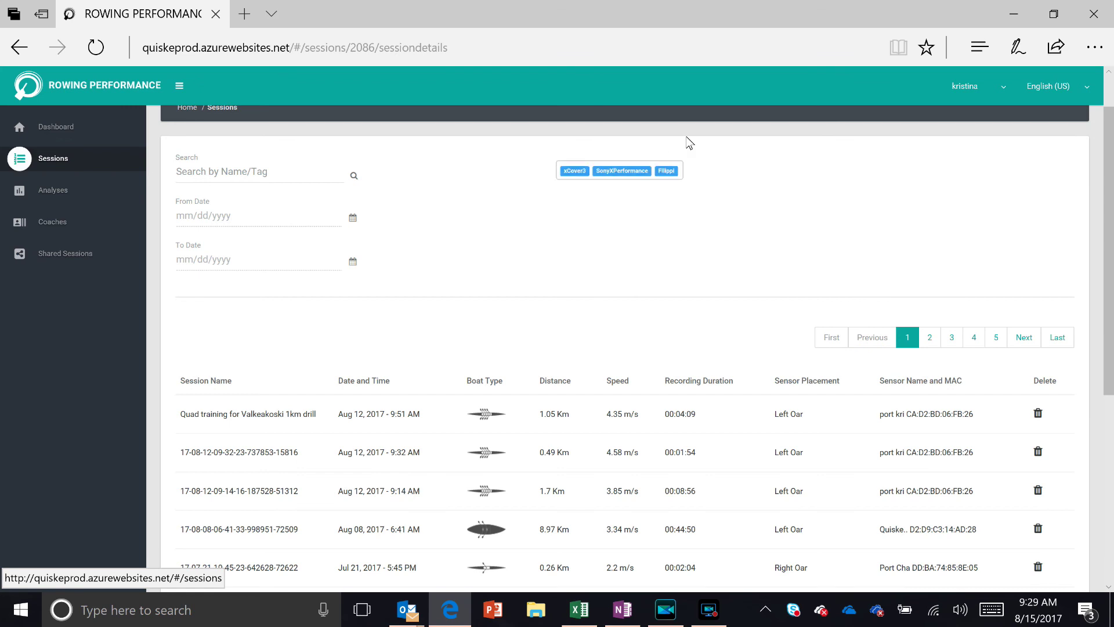
left_click_drag(1105, 204, 1109, 436)
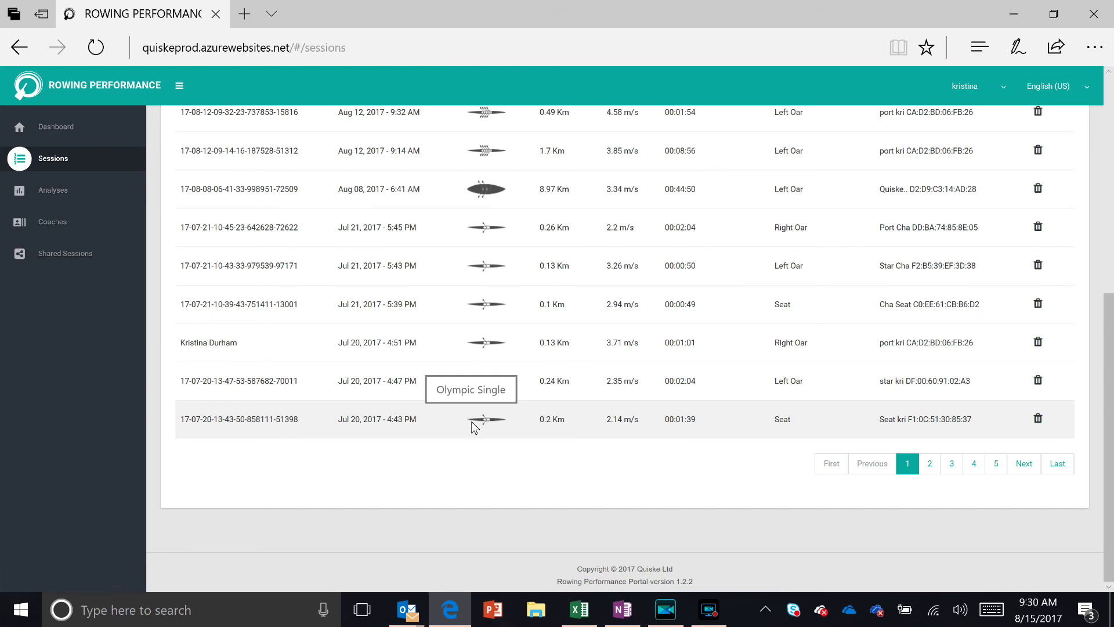
left_click(472, 422)
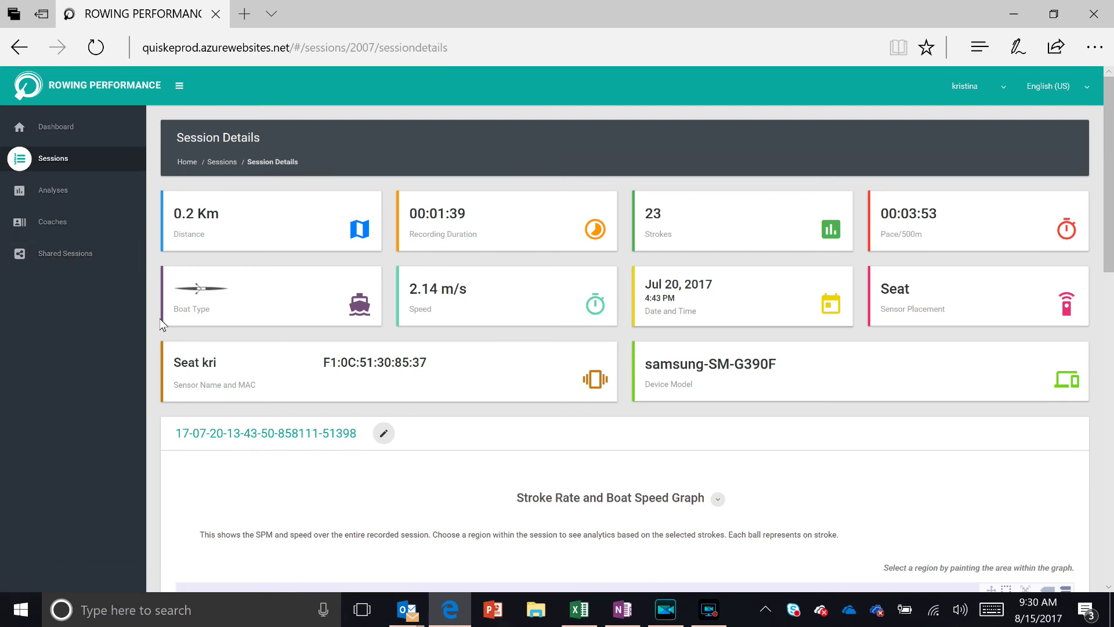
Step: Zoom the seat session's route map in two levels to view the rowed track
scroll(161, 325, "down", 7)
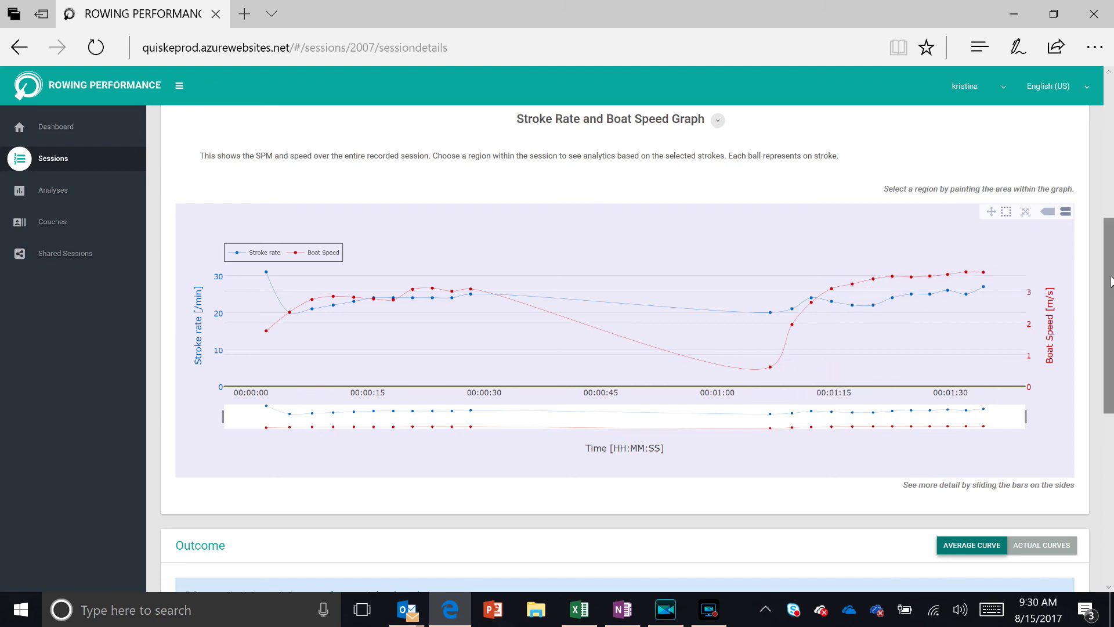
left_click_drag(1108, 321, 1108, 455)
left_click(663, 407)
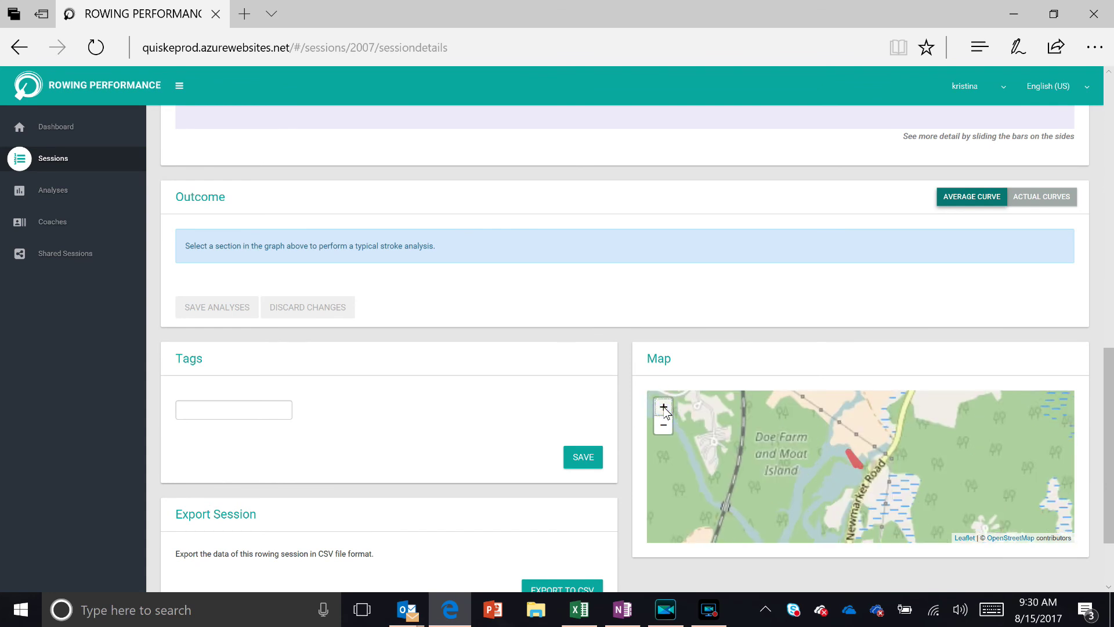
left_click(663, 407)
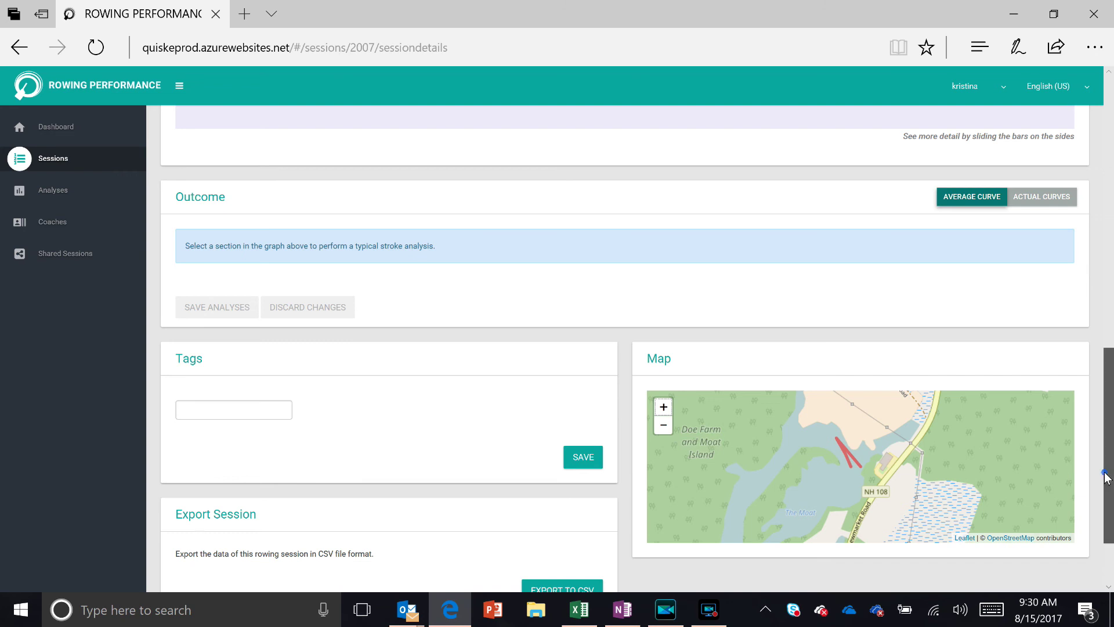
Step: Select the strokes from about 00:01:19 to 00:01:31 for analysis and inspect the Boat Acceleration and Speed Graph
left_click_drag(1105, 477, 1102, 361)
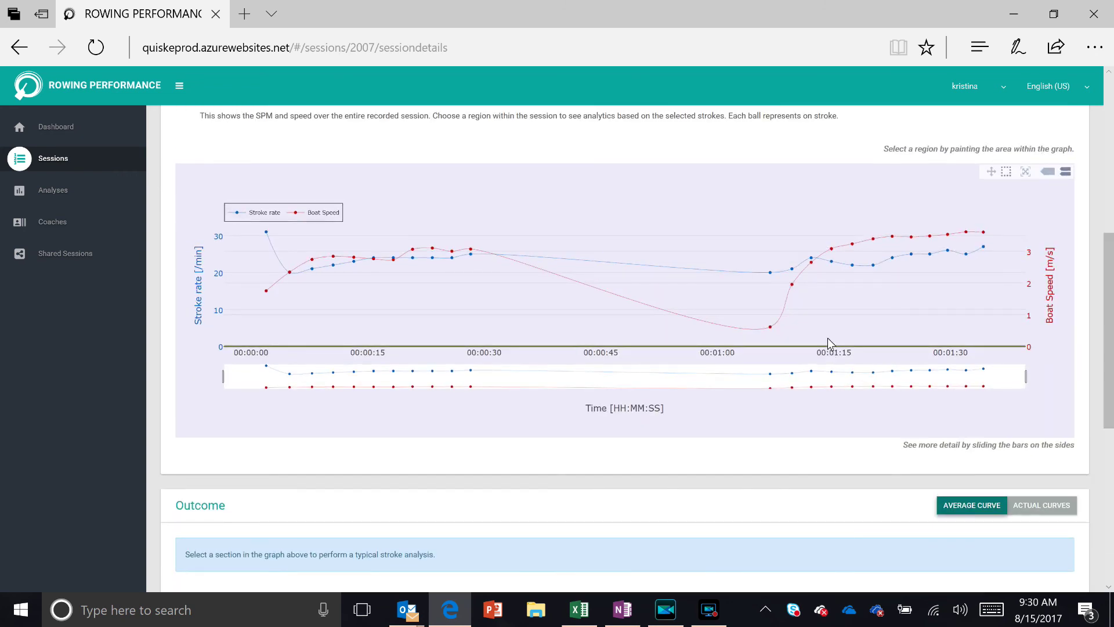
left_click_drag(863, 292, 955, 297)
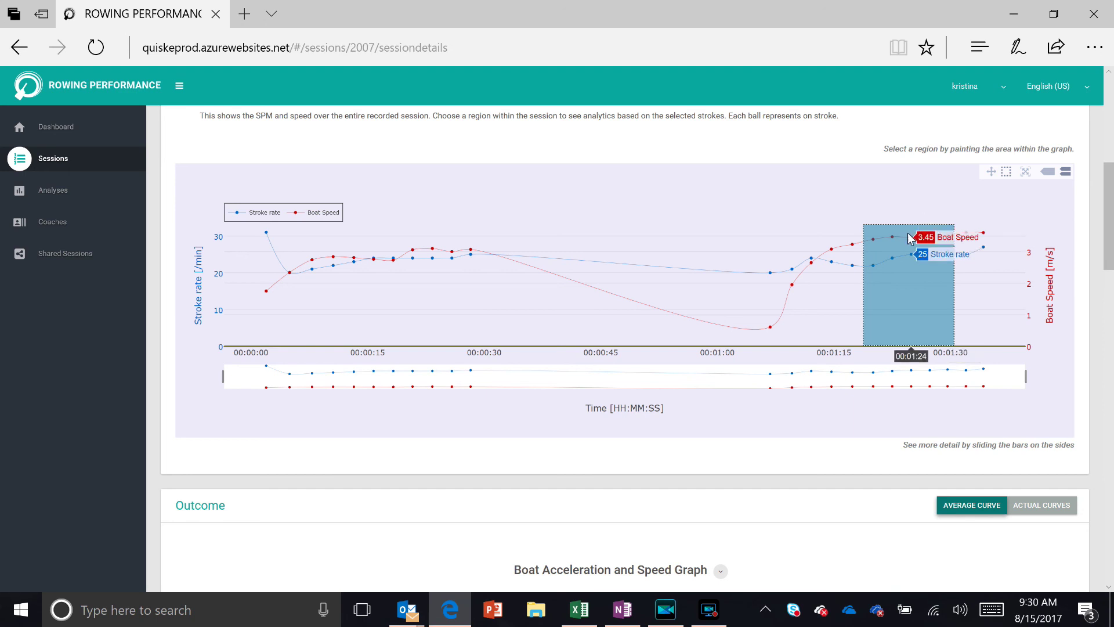
left_click_drag(1110, 234, 1101, 327)
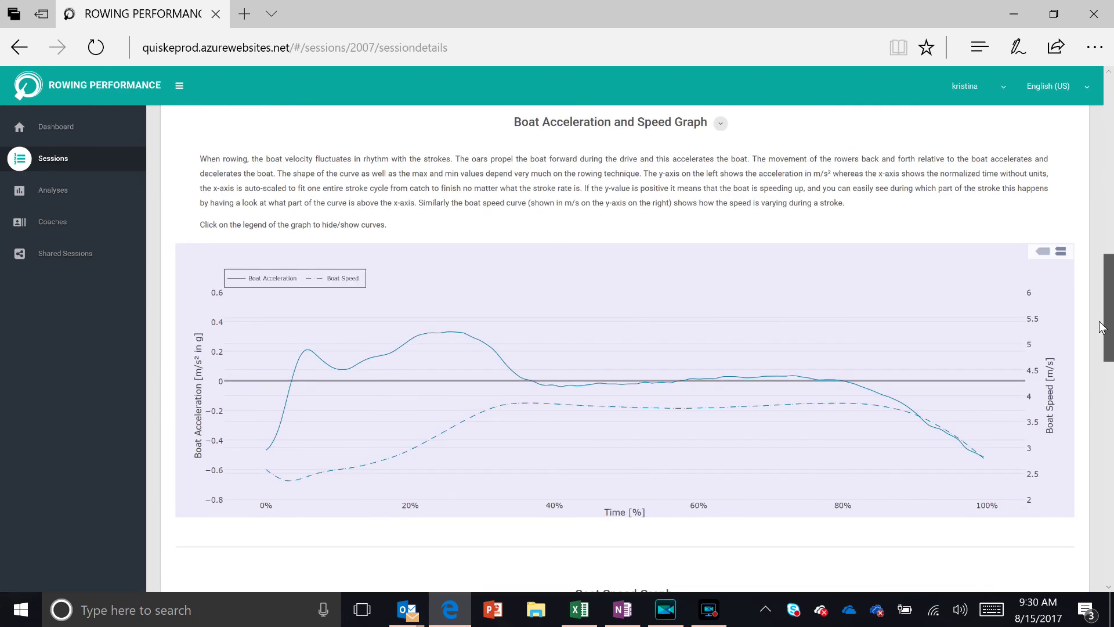
Step: Examine the Seat Speed Graph, comparing it with the boat acceleration curve, and check the seat velocity in the Results table
mouse_move(1101, 327)
left_mouse_down()
mouse_move(1107, 153)
mouse_move(1110, 397)
left_mouse_up()
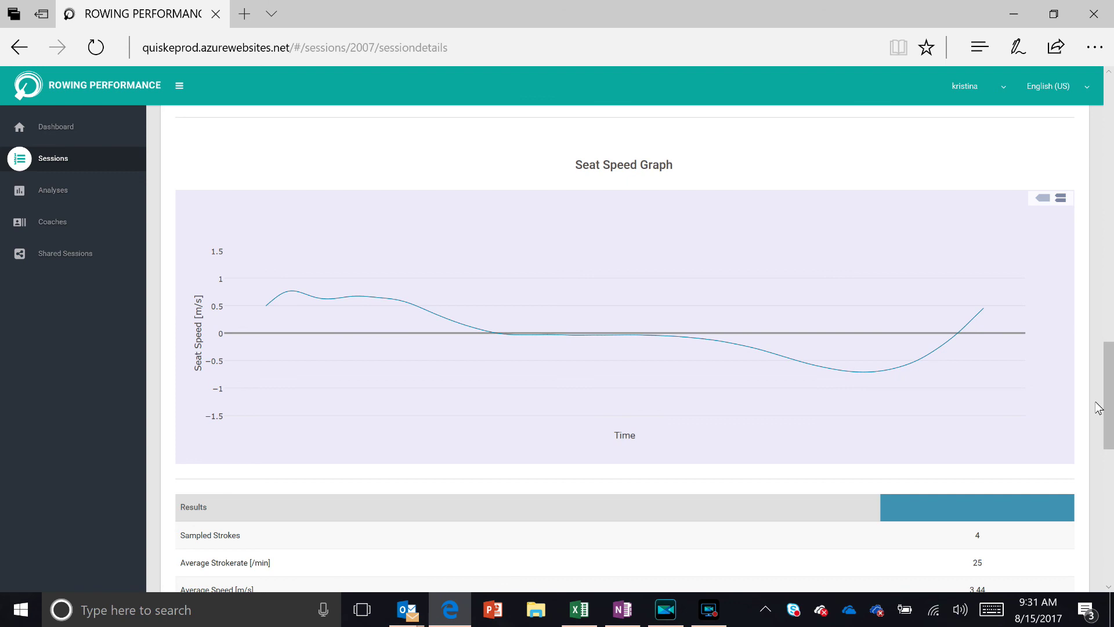
mouse_move(274, 321)
left_click_drag(1106, 387, 1107, 337)
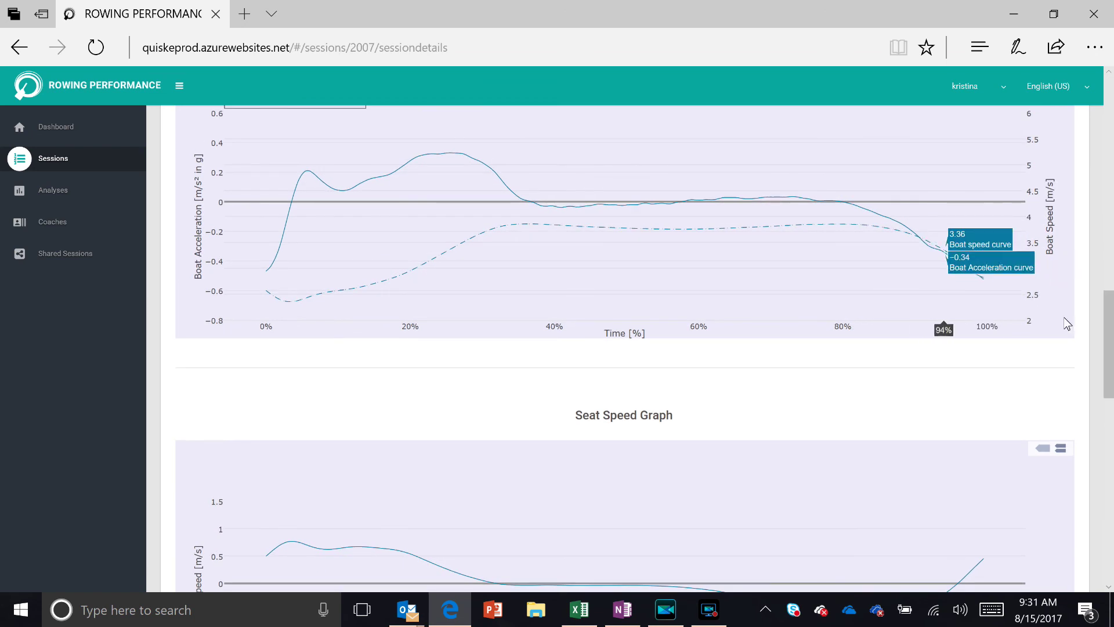
left_click_drag(1108, 339, 1083, 378)
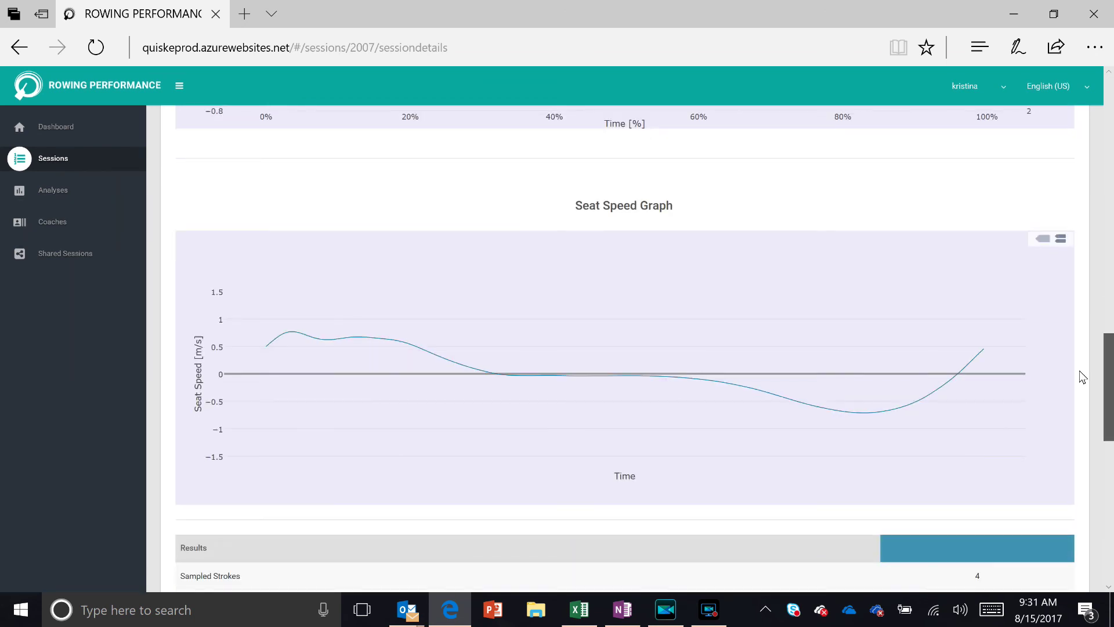
scroll(1083, 377, "down", 1)
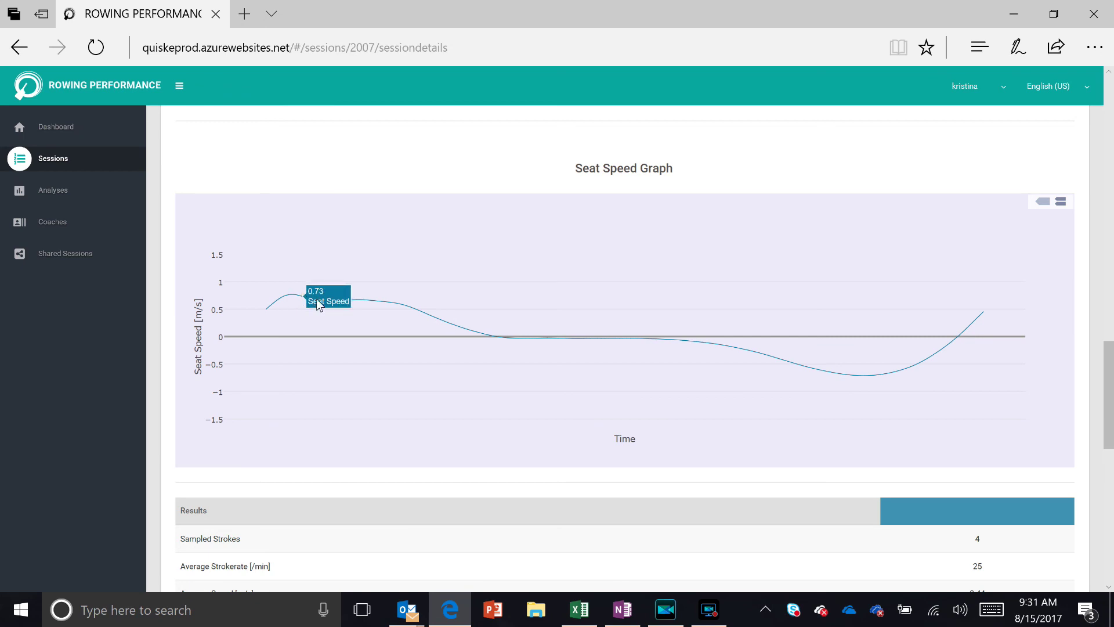
left_click_drag(1111, 365, 1111, 422)
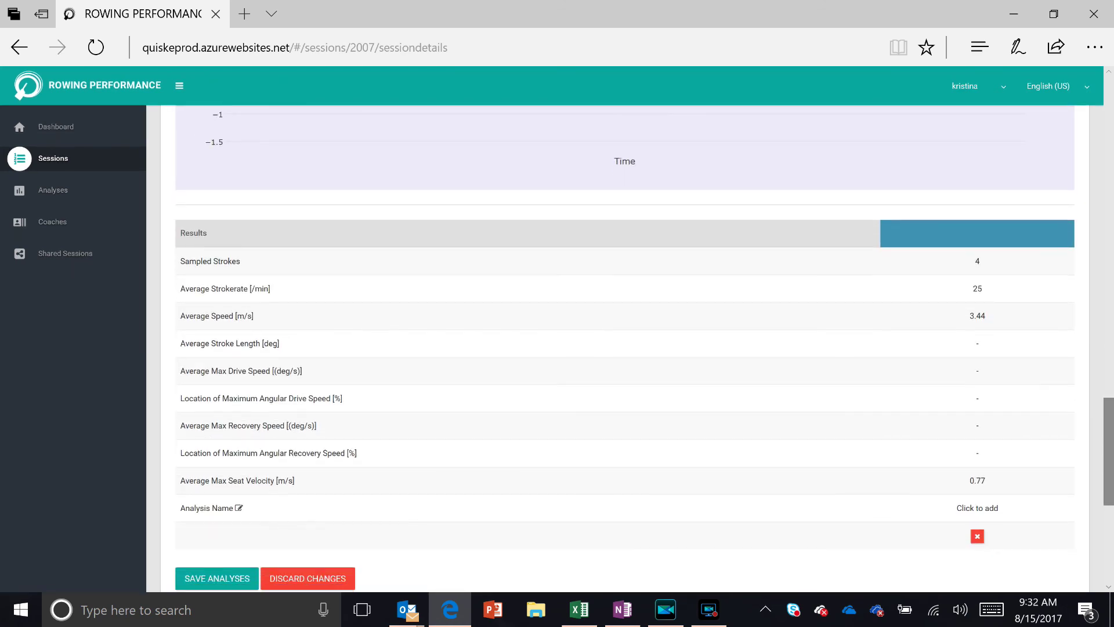